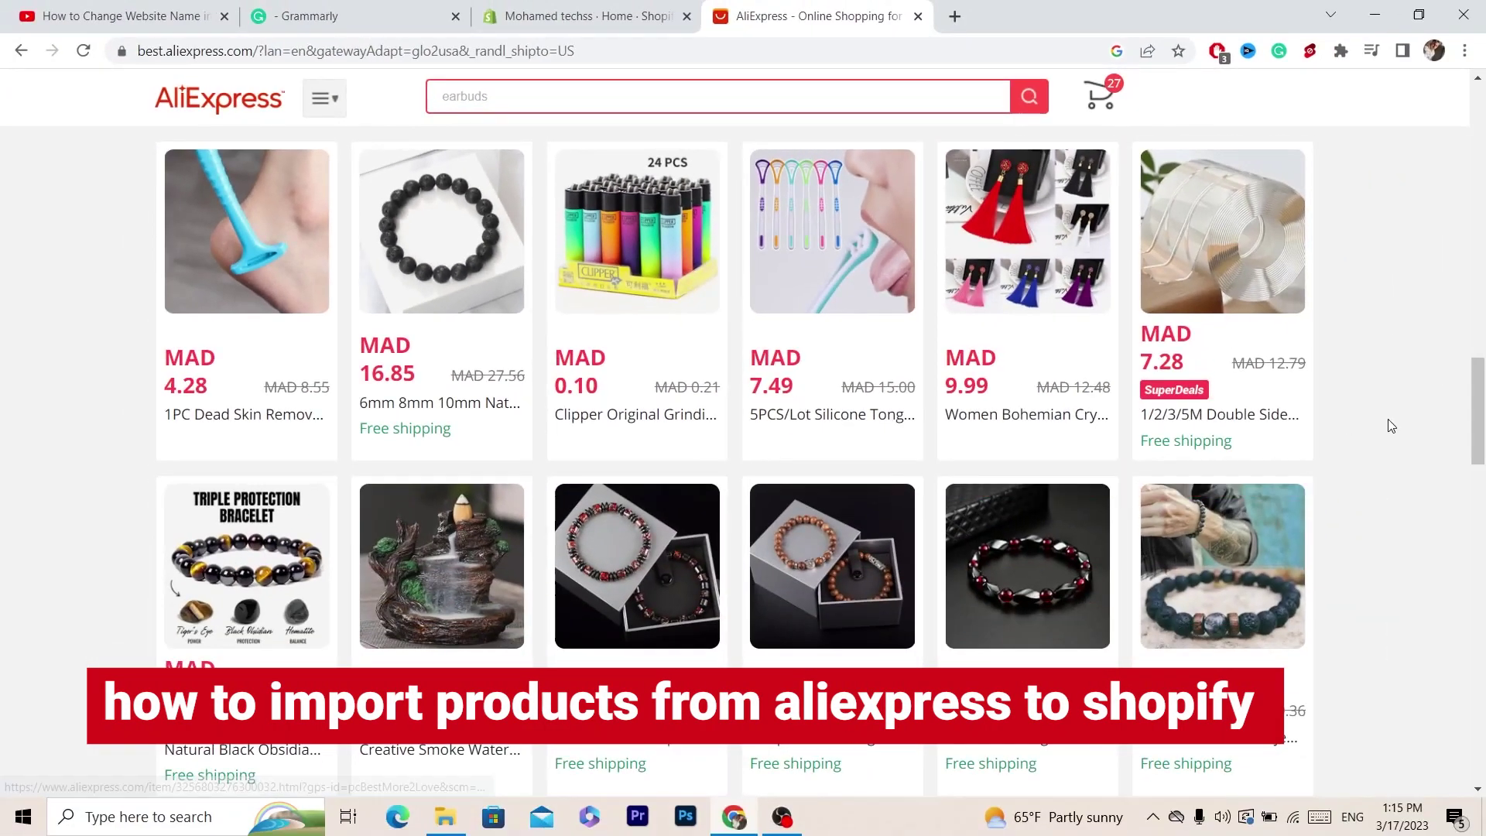
Switch from the AliExpress homepage to the Shopify admin Home dashboard tab
scroll(144, 167, up, 10)
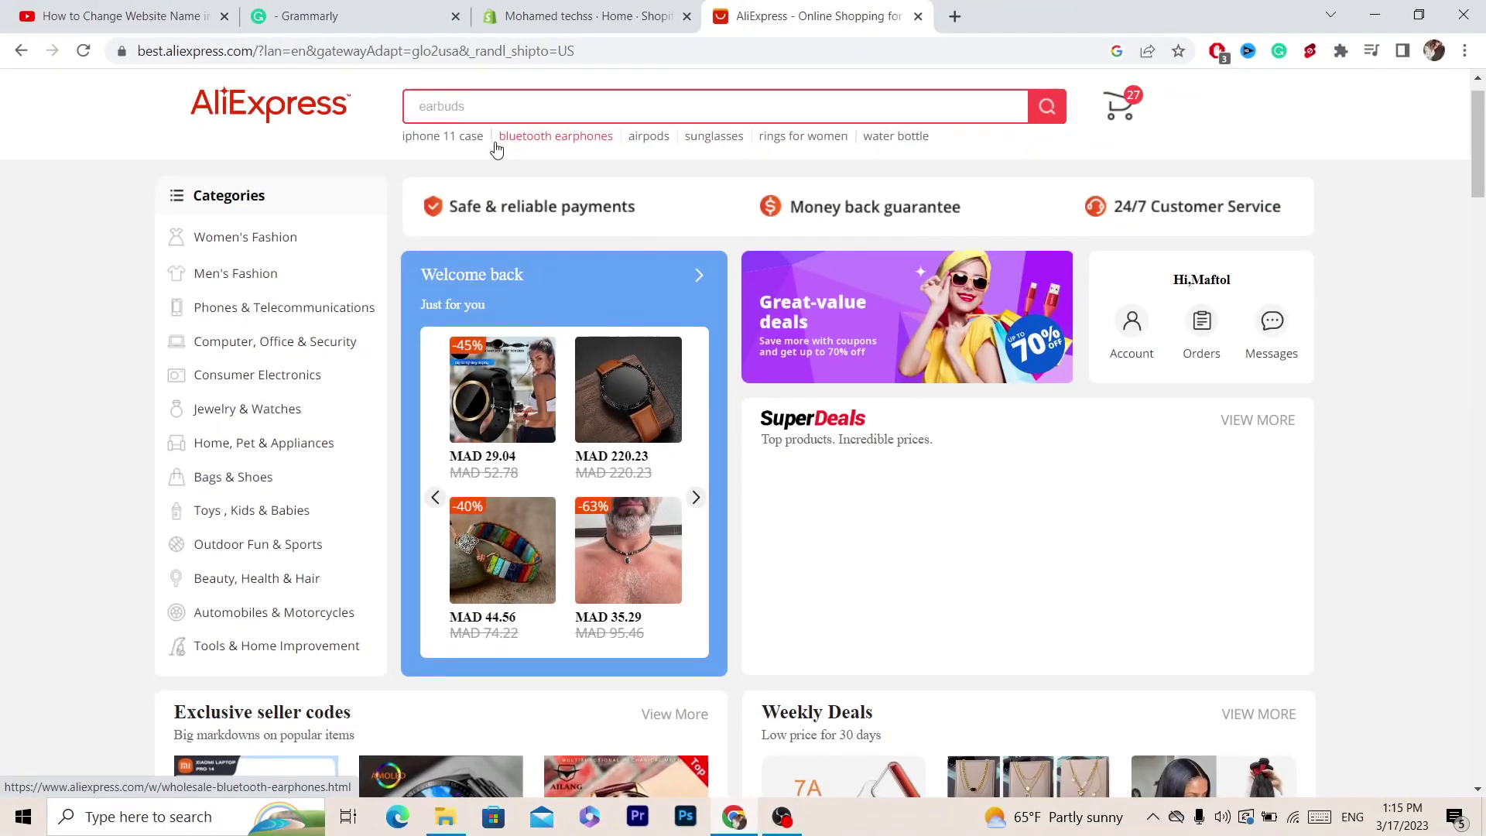
click(760, 2)
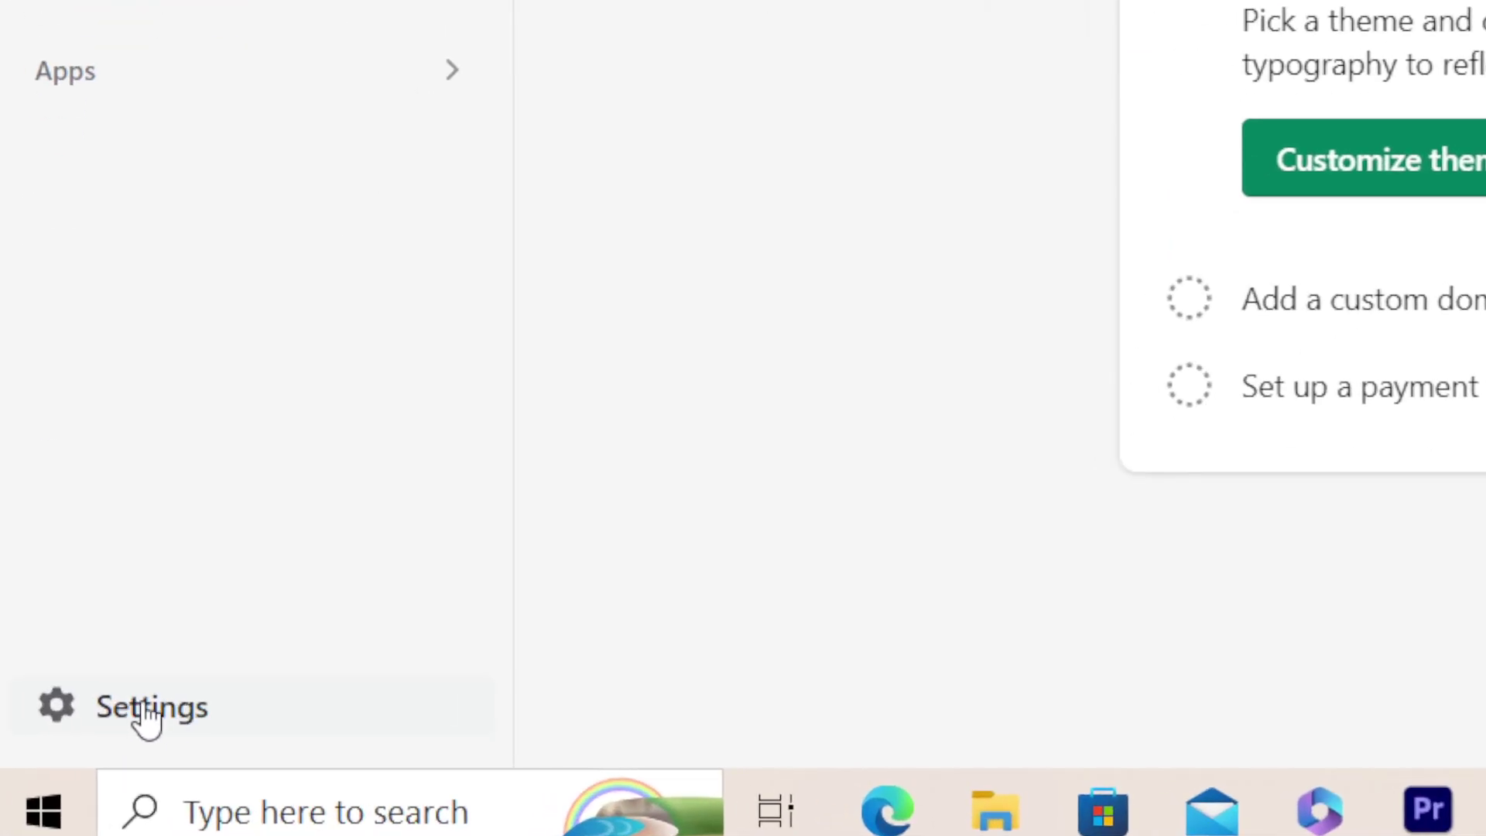
Go to Settings > Apps and sales channels in Shopify admin
click(147, 716)
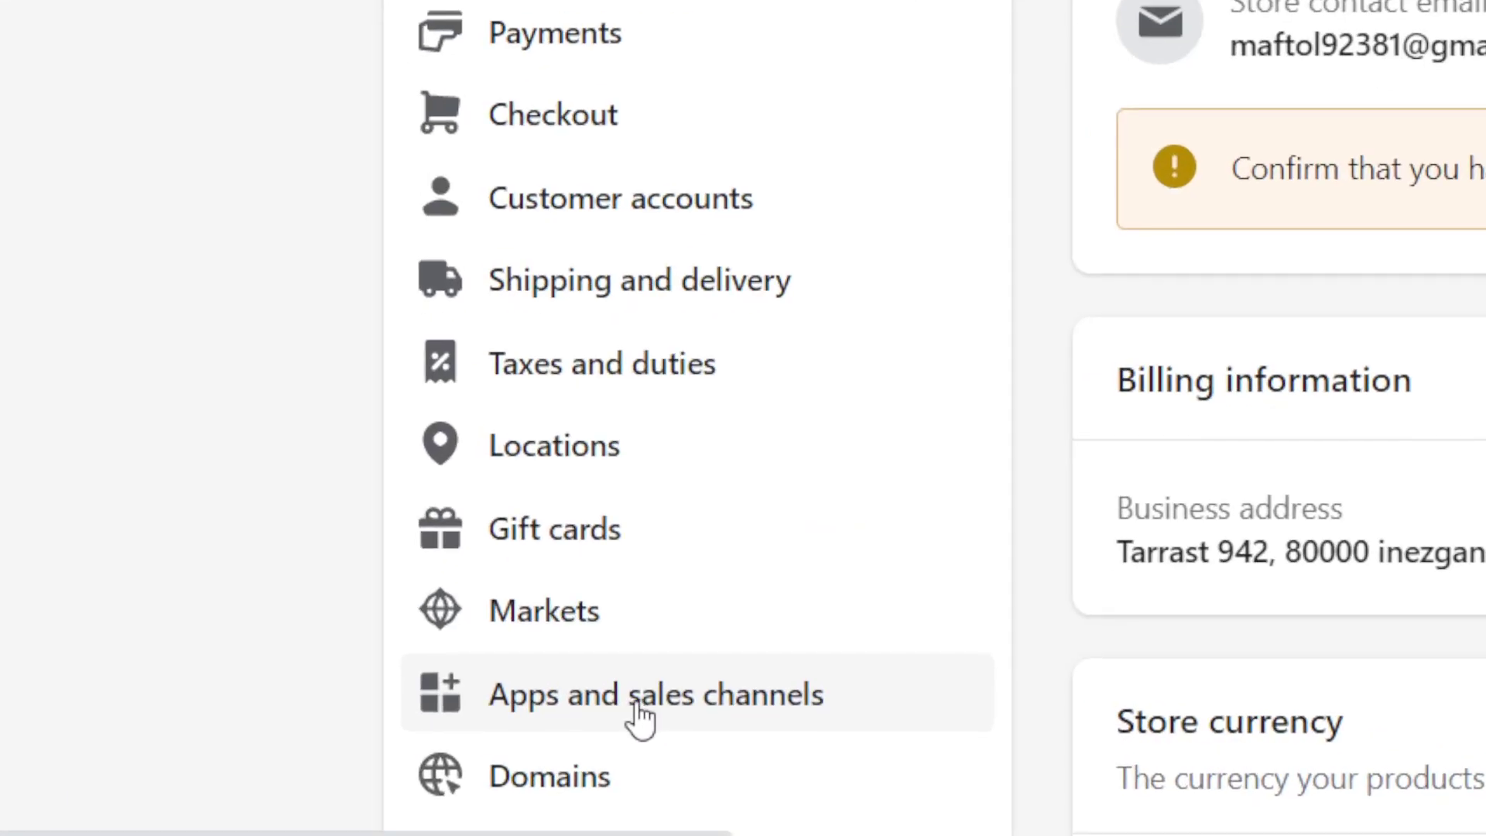
click(639, 718)
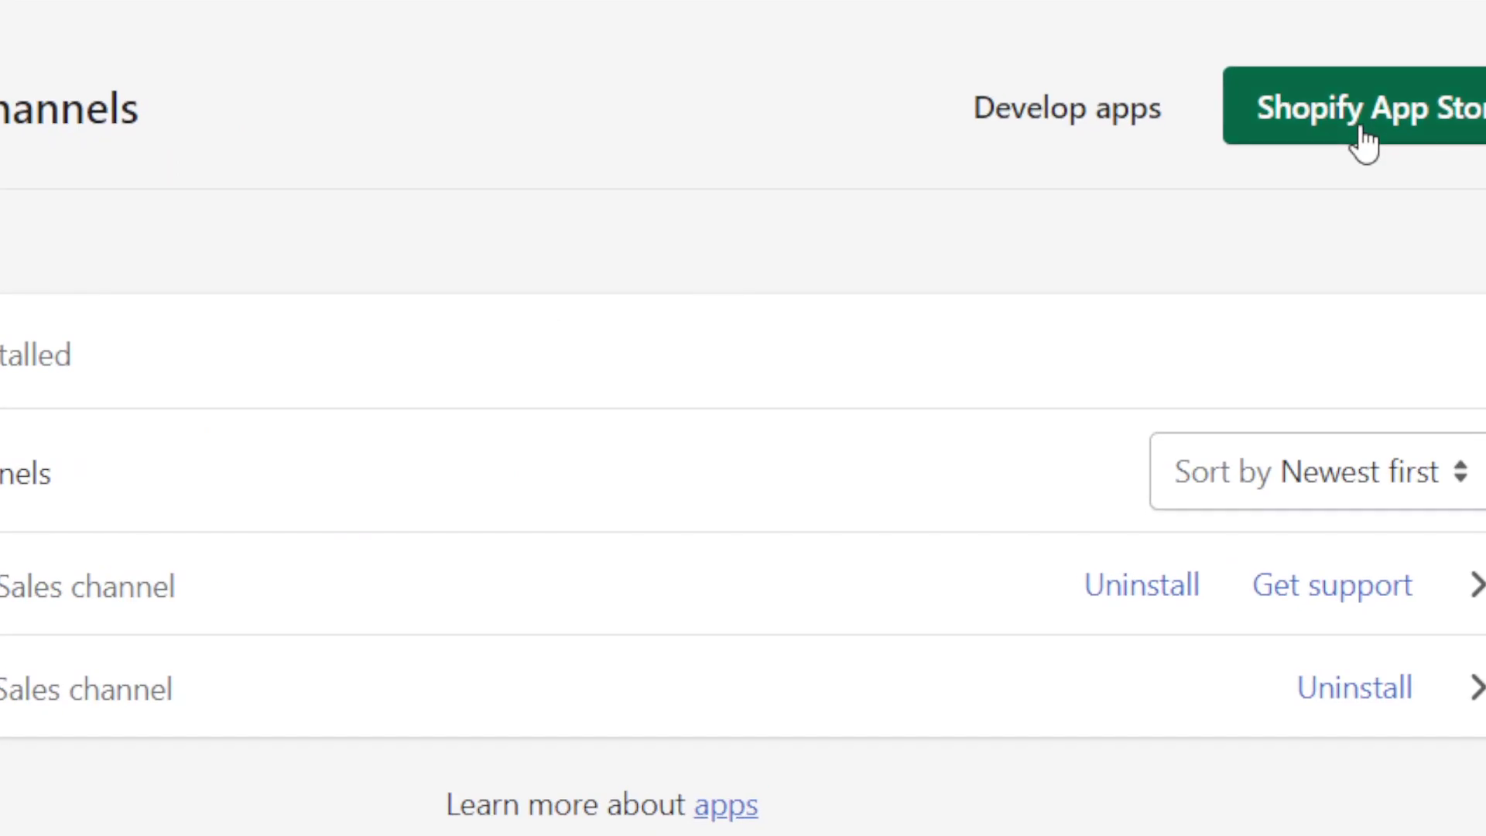
Search the Shopify App Store for 'dsers' and open the DSers-AliExpress Dropshipping listing
click(1236, 216)
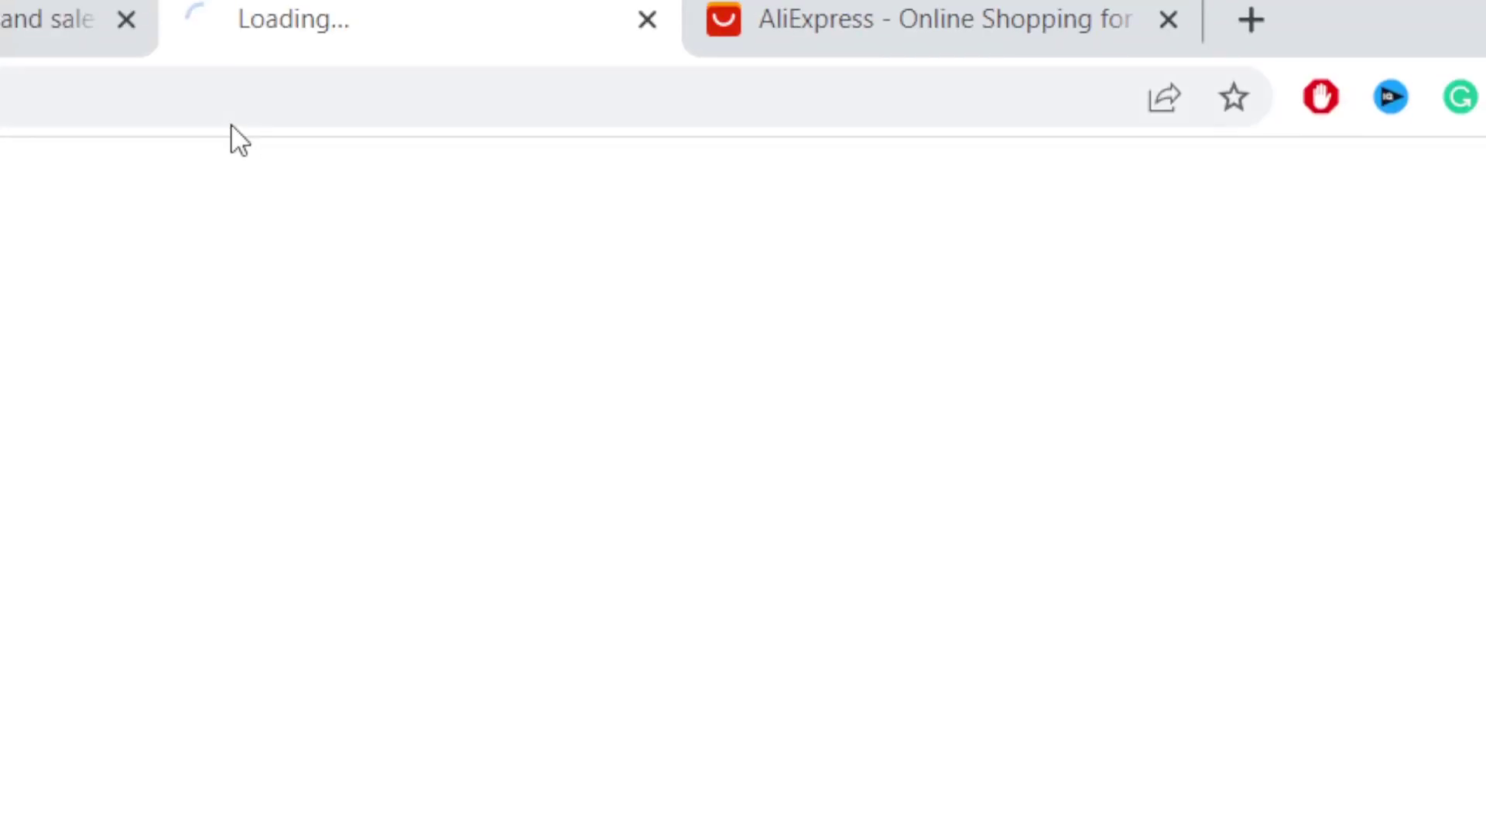
drag(385, 16, 139, 16)
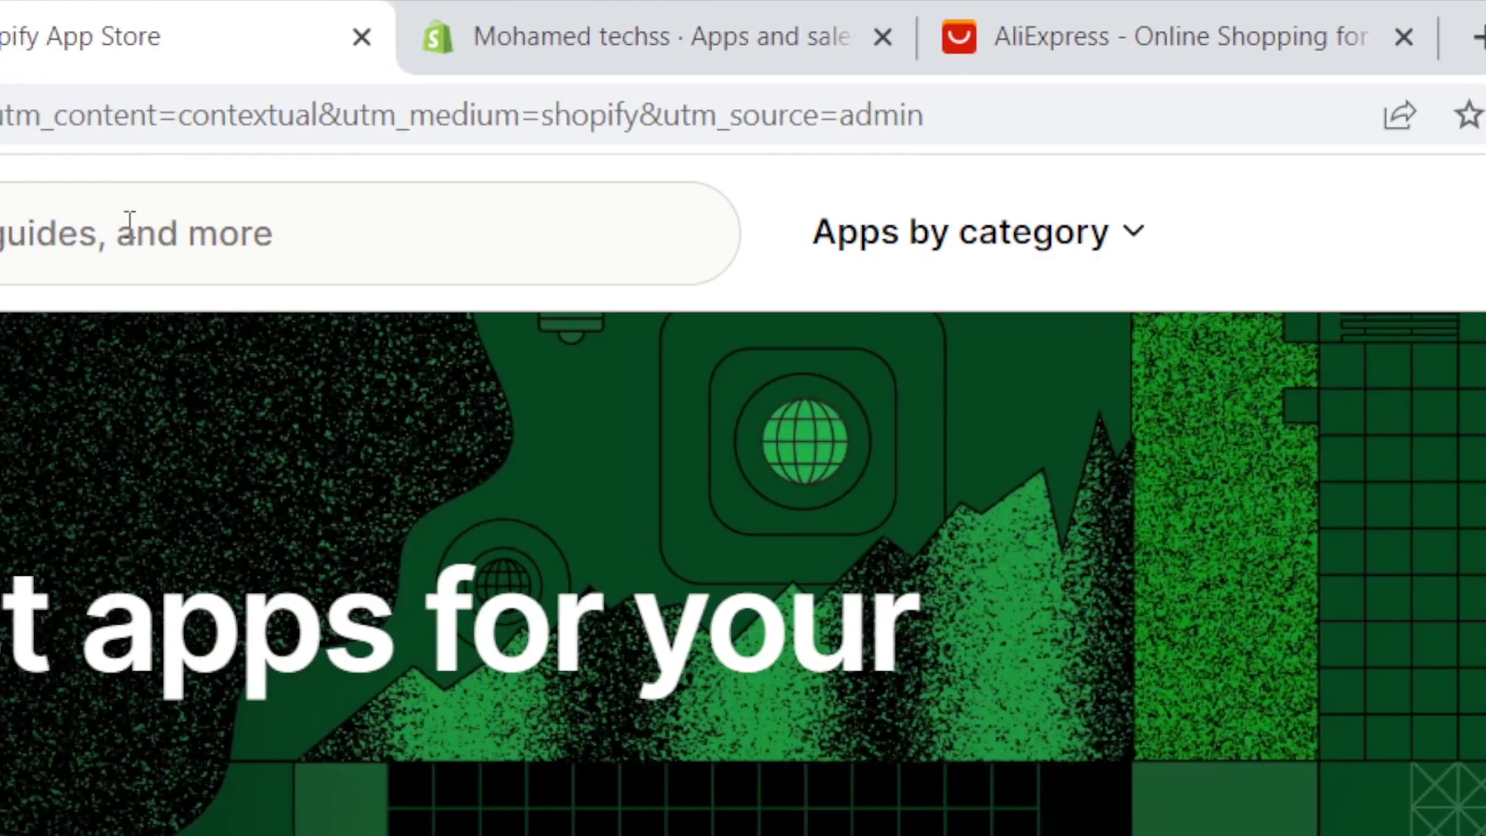
click(130, 222)
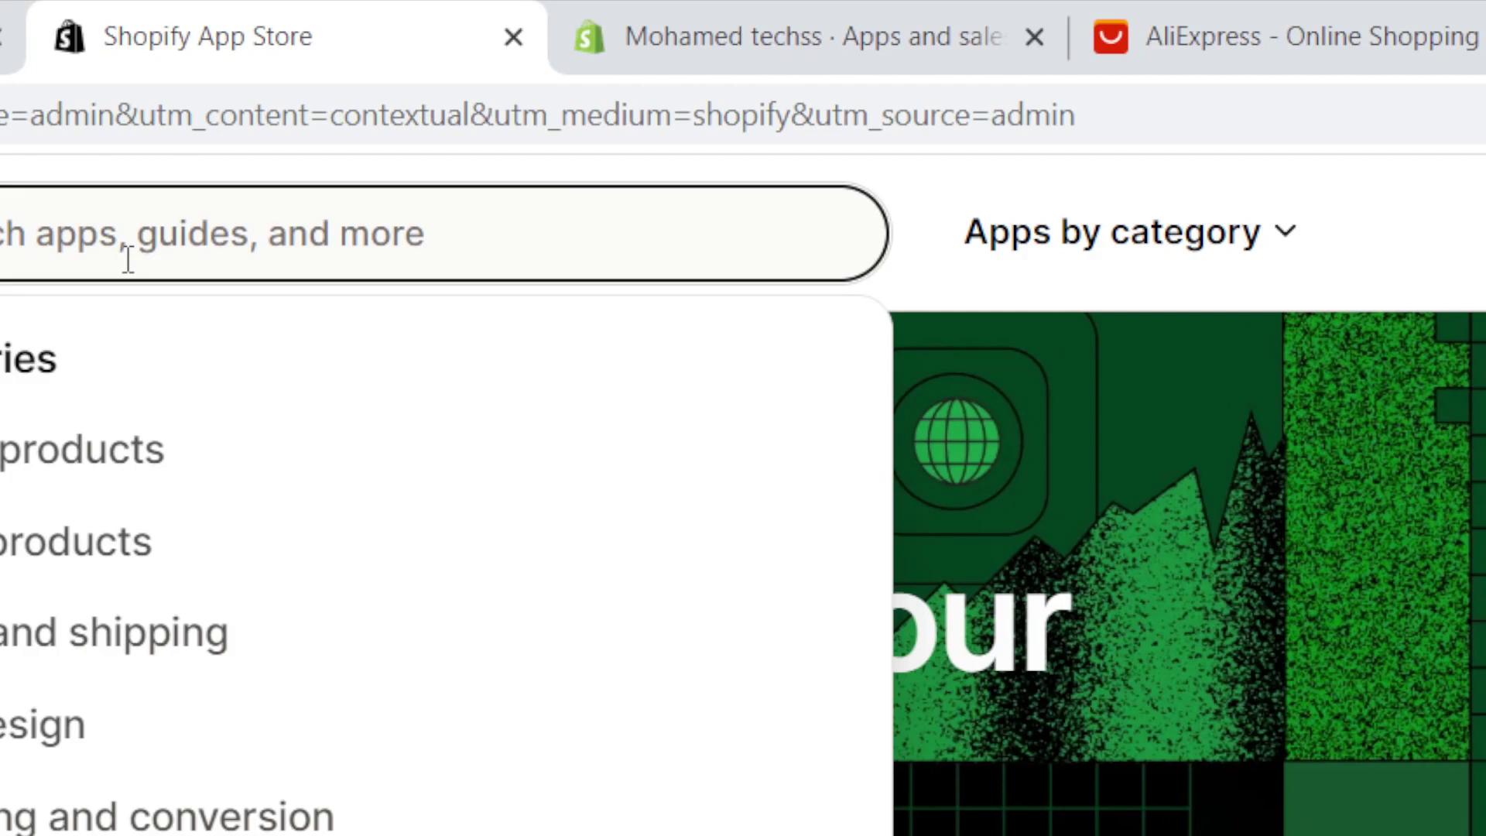
text(dsers)
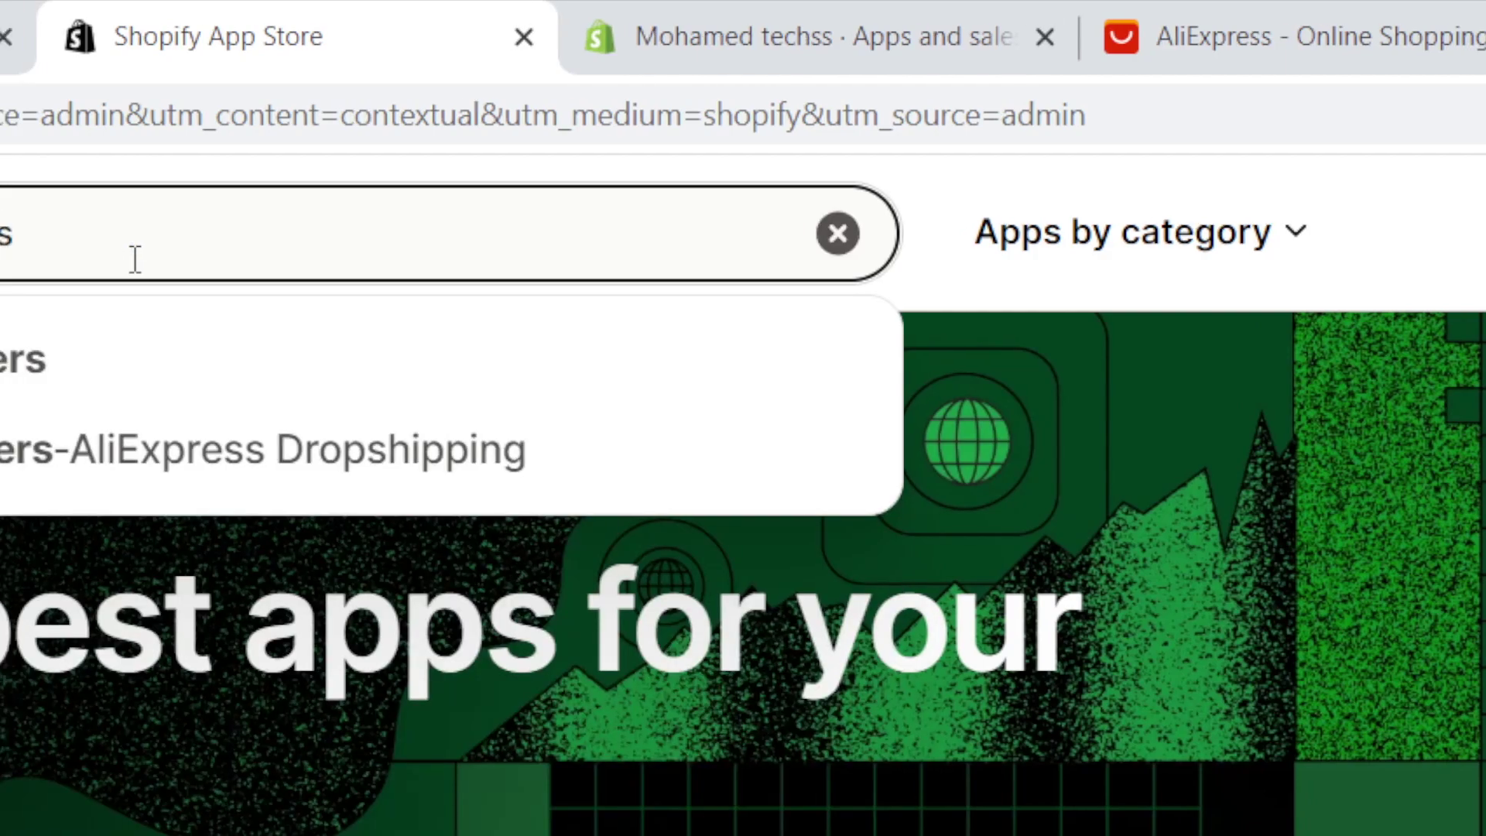
key(ctrl+a)
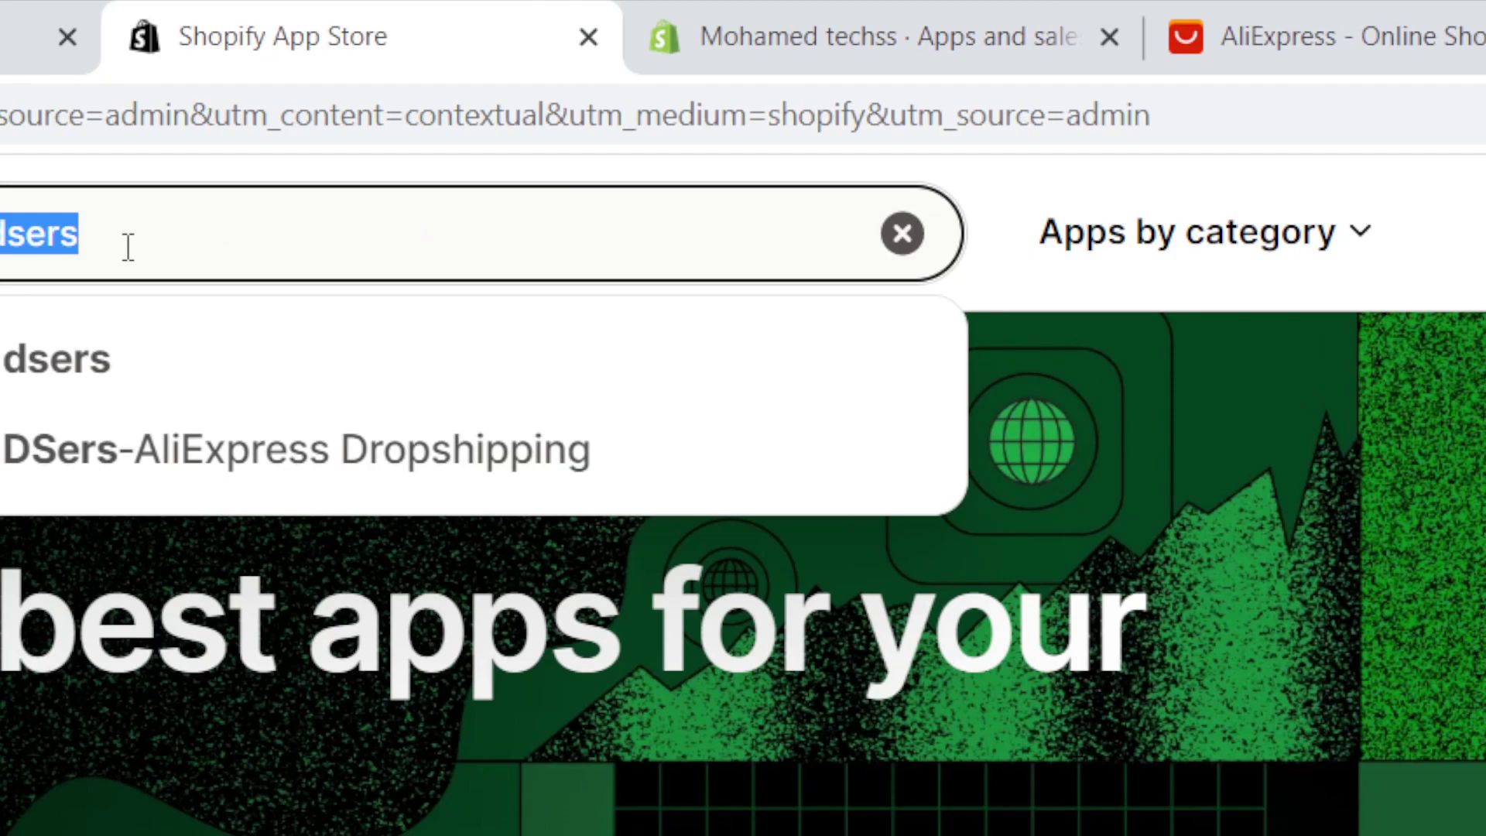
key(Return)
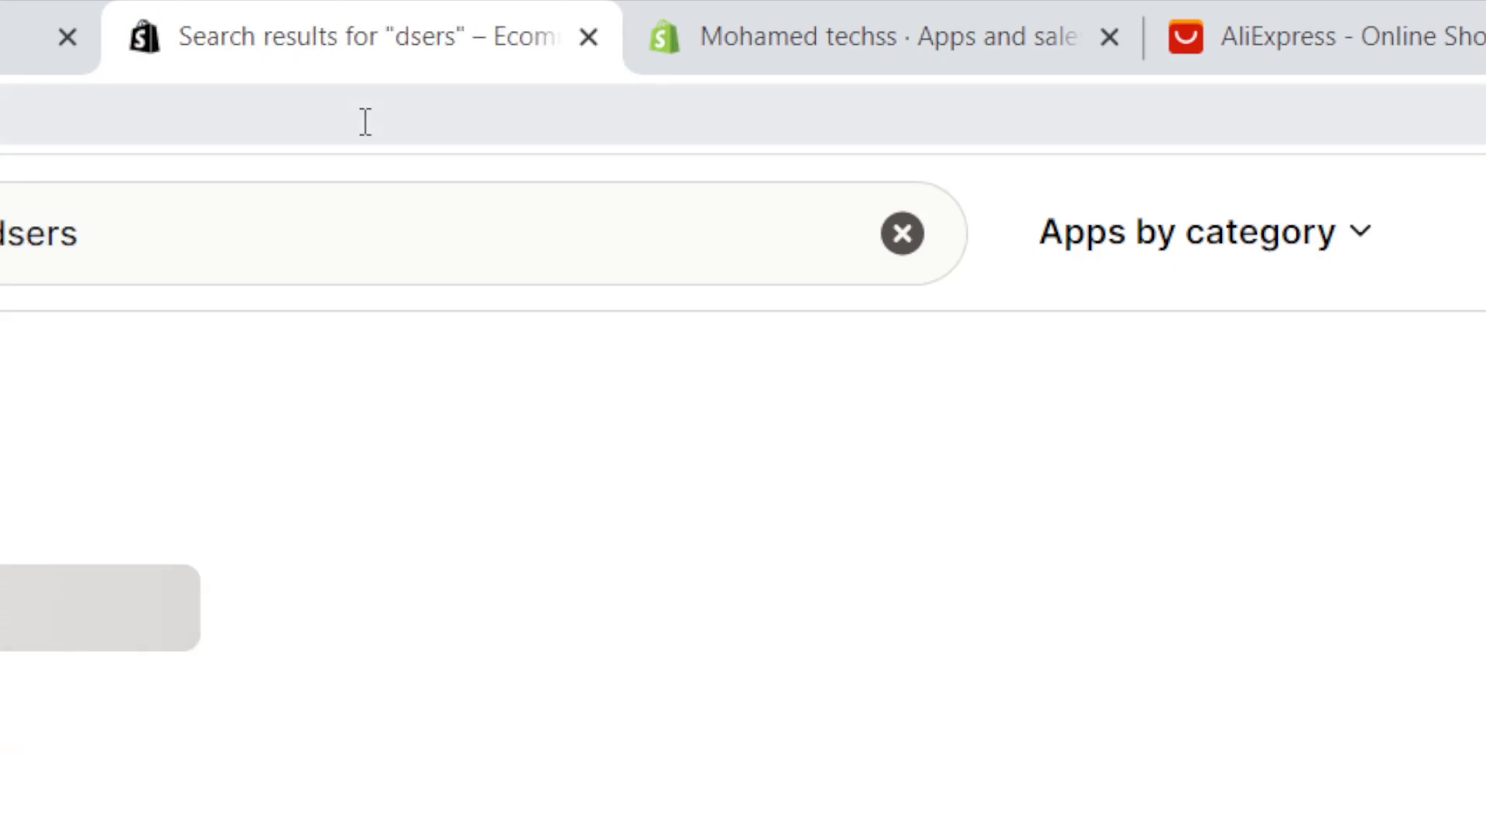
click(365, 120)
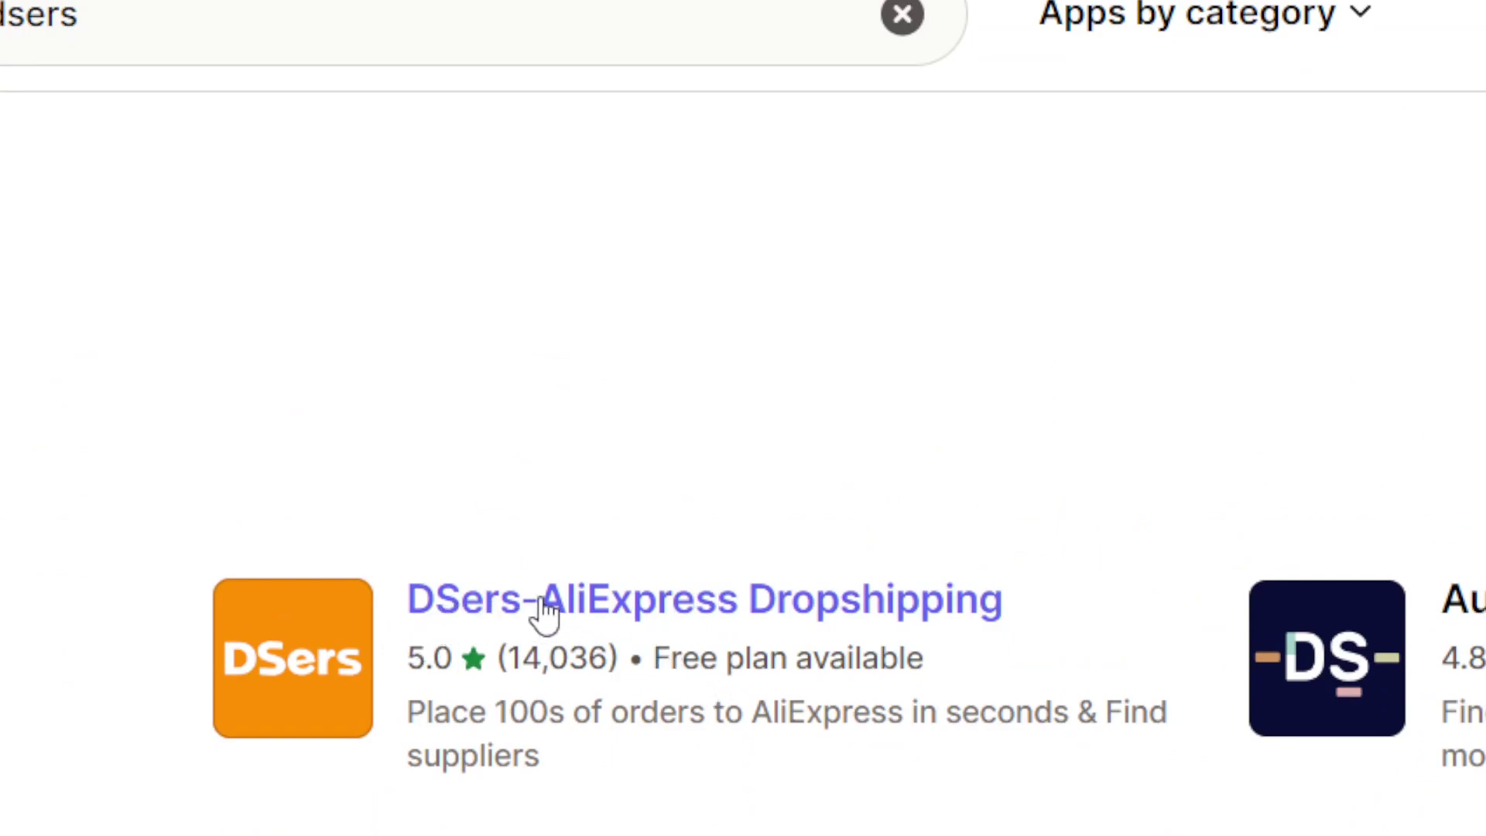
click(623, 615)
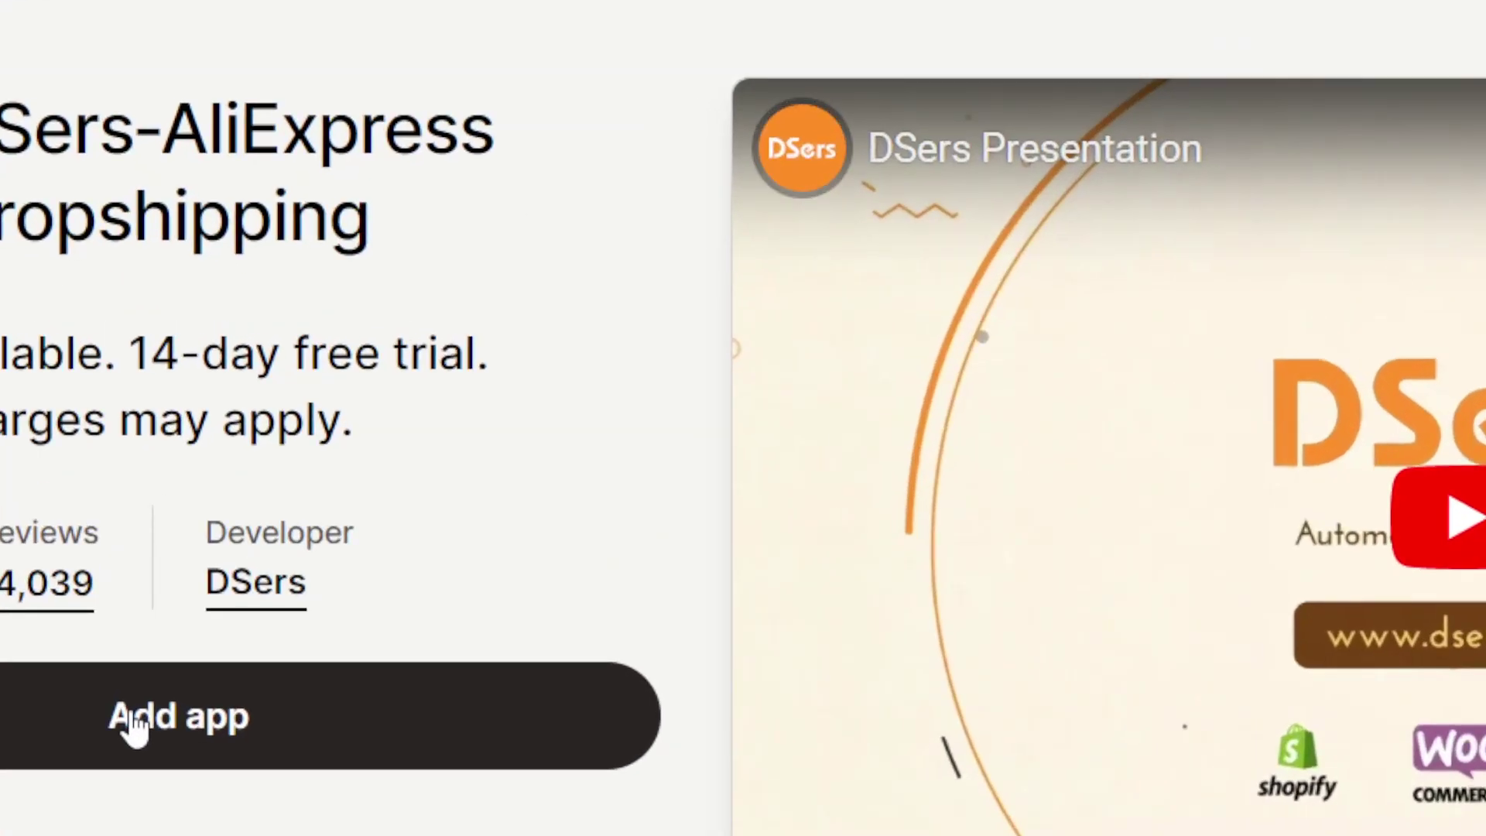
Add the DSers-AliExpress Dropshipping app and authorize its installation on the store
click(263, 486)
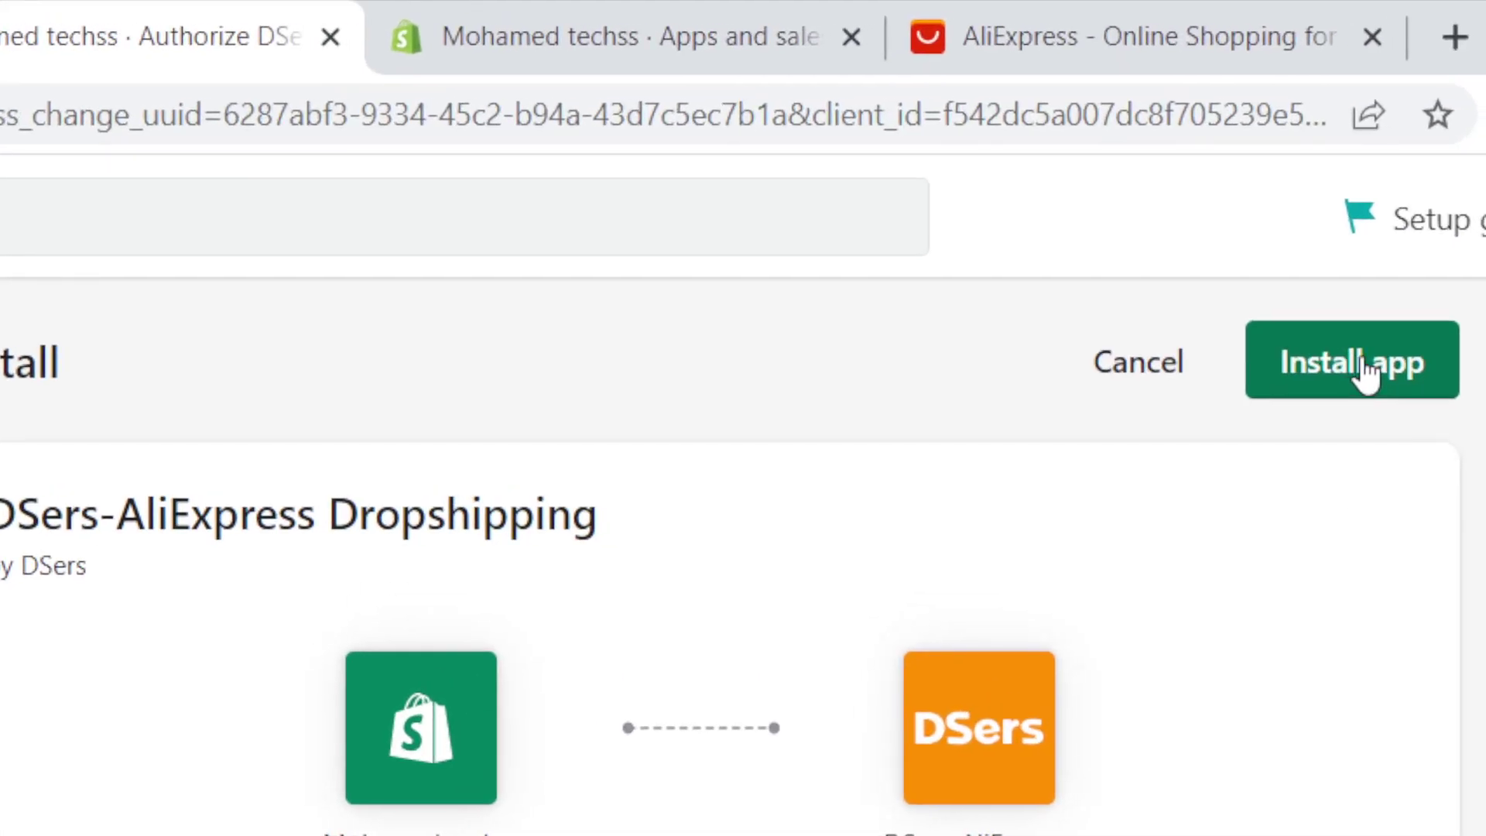
click(1146, 163)
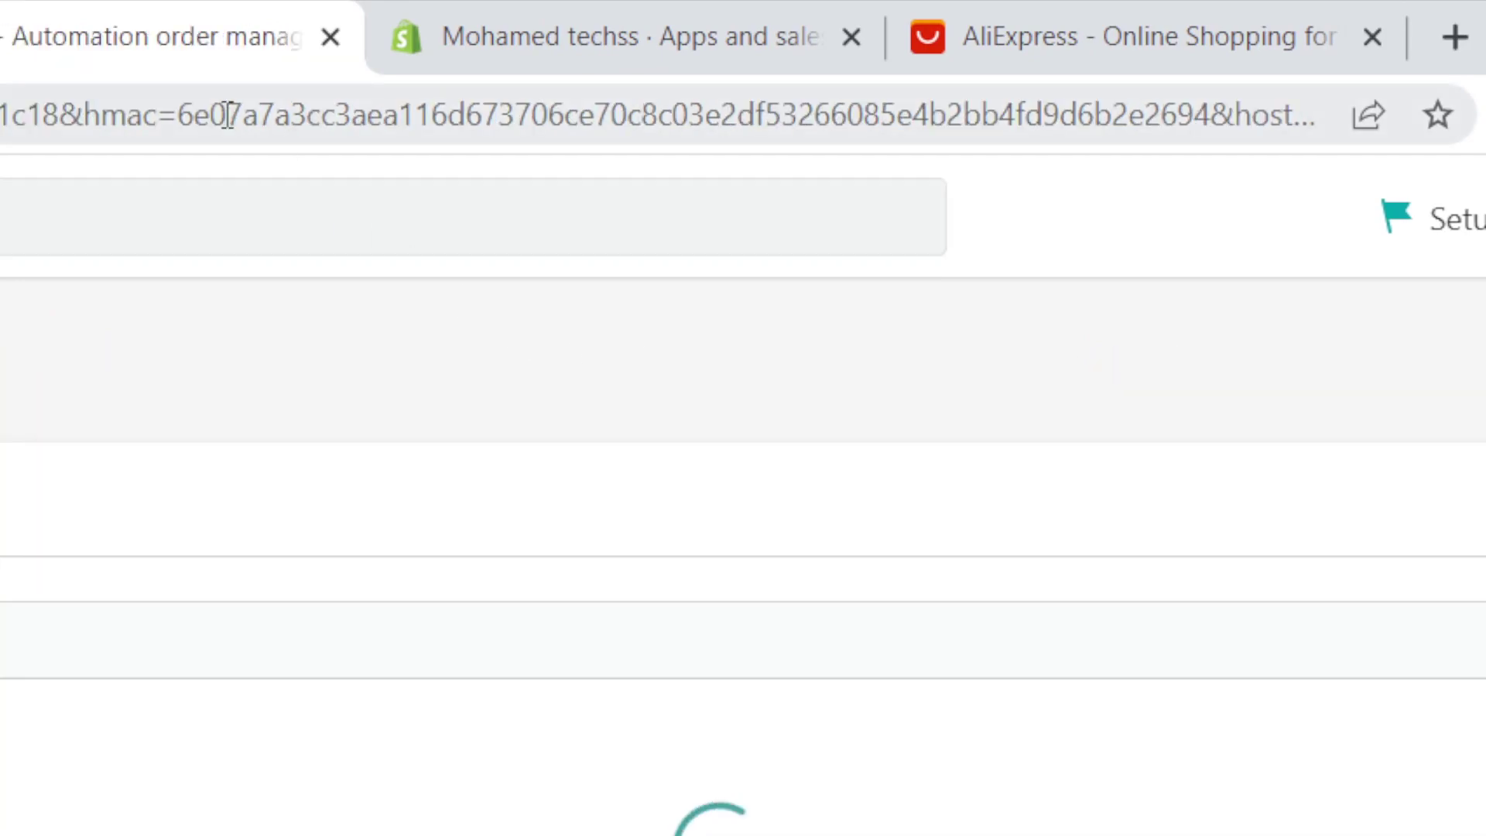
click(224, 113)
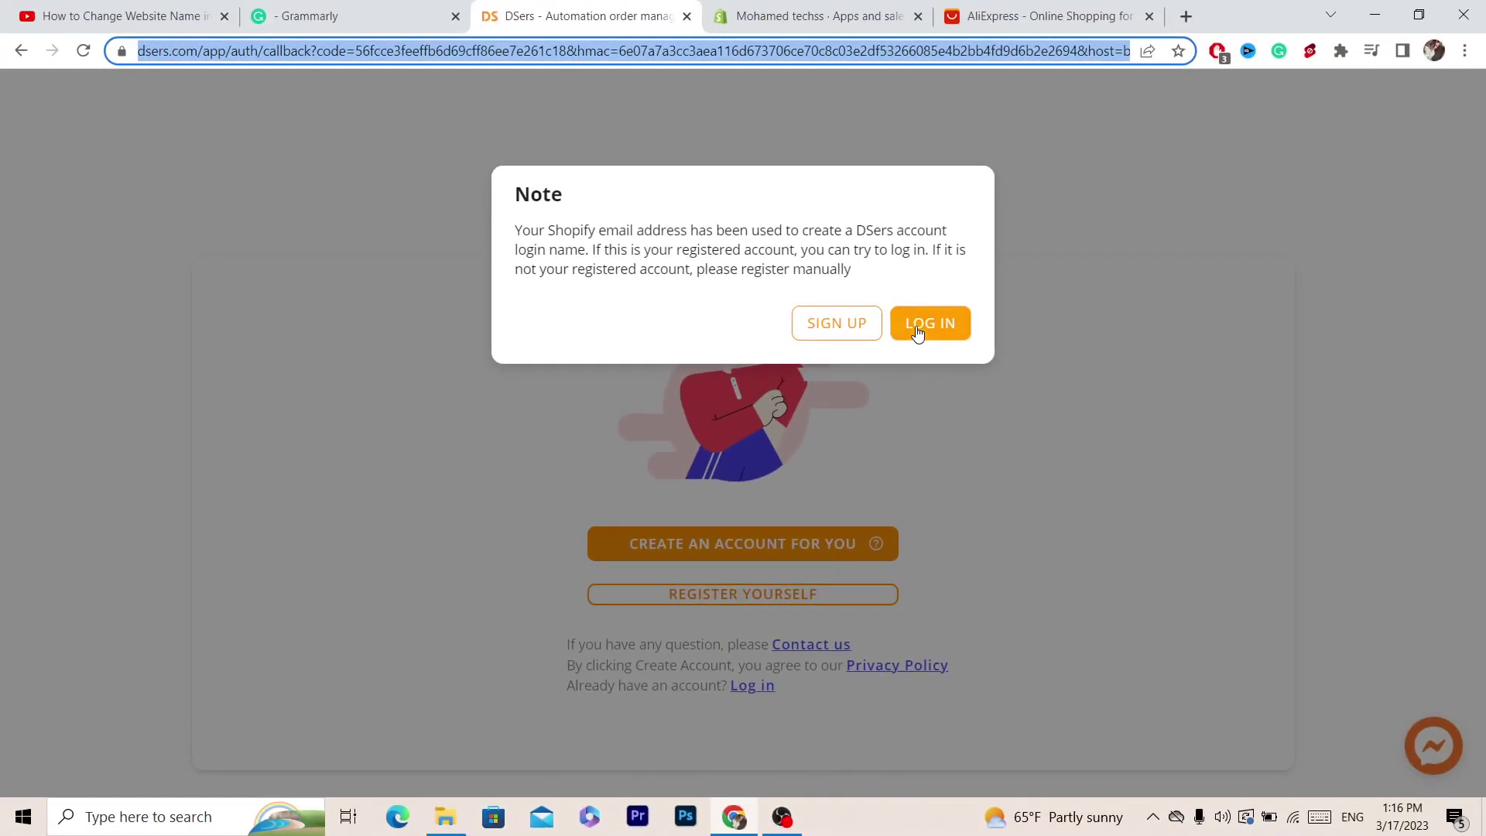
Log in to the existing DSers account using the pre-filled login details
click(920, 327)
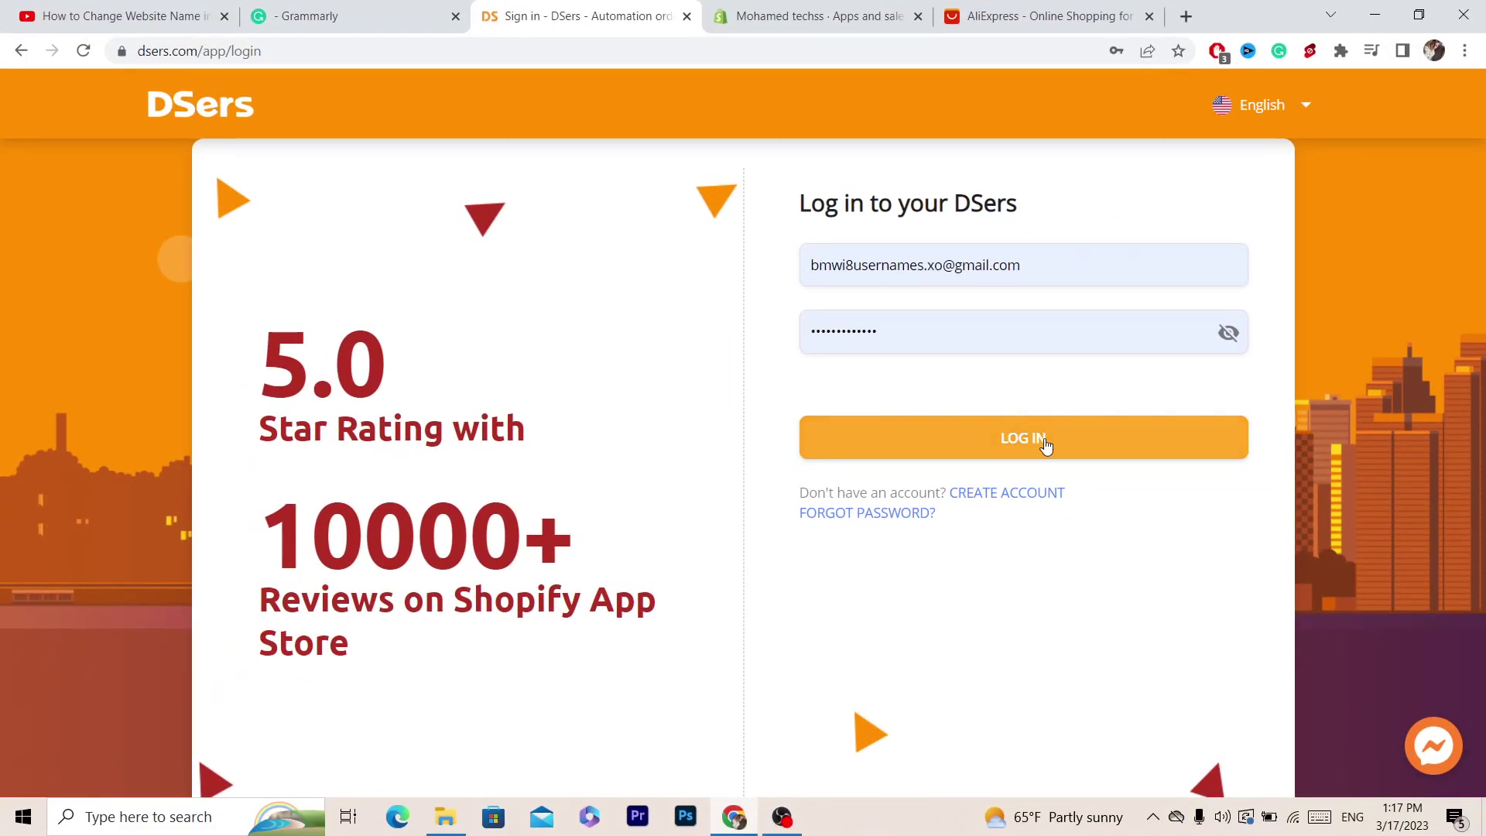
click(1082, 474)
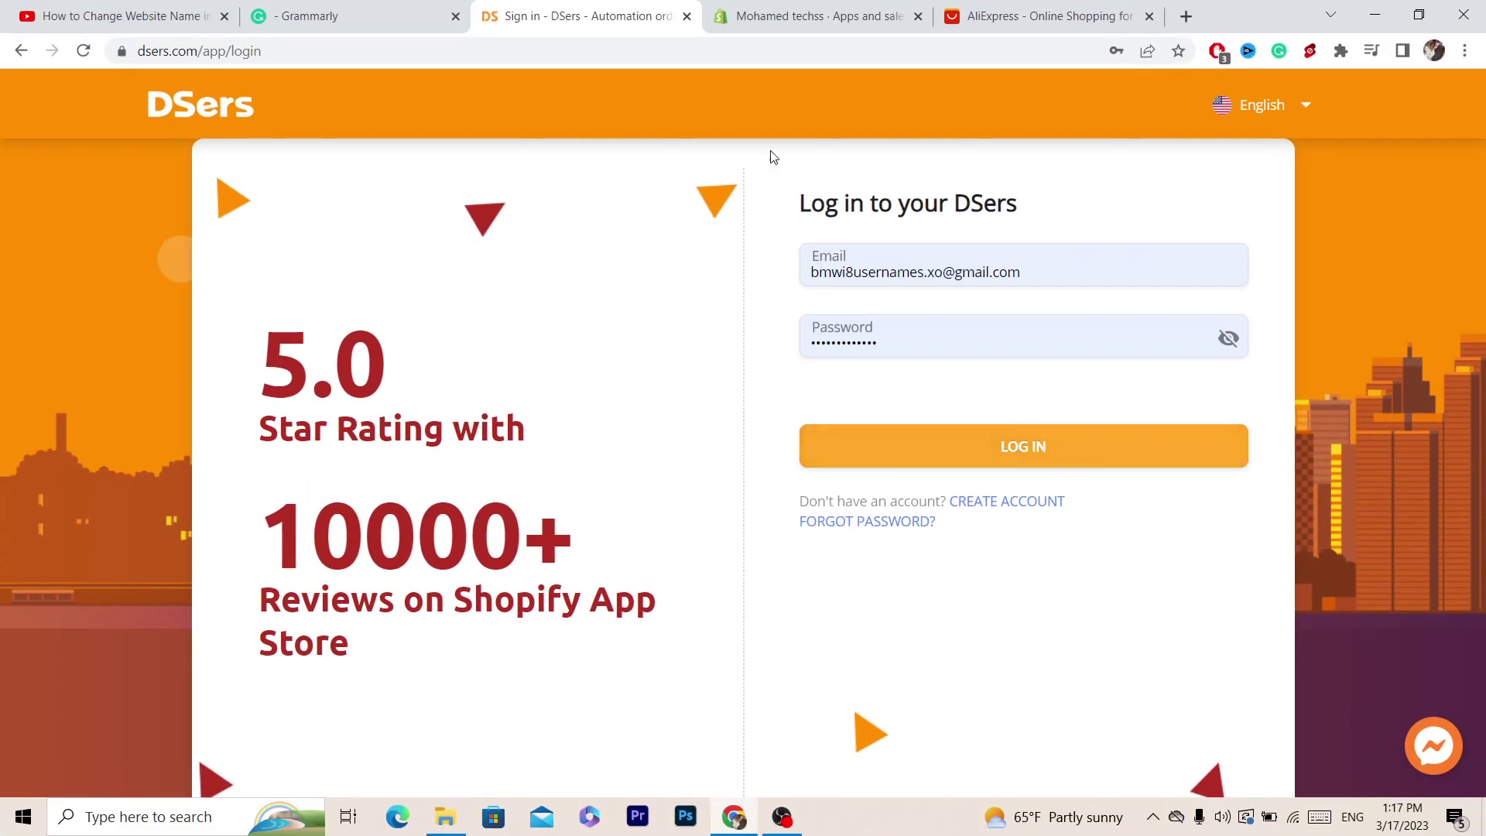
click(604, 49)
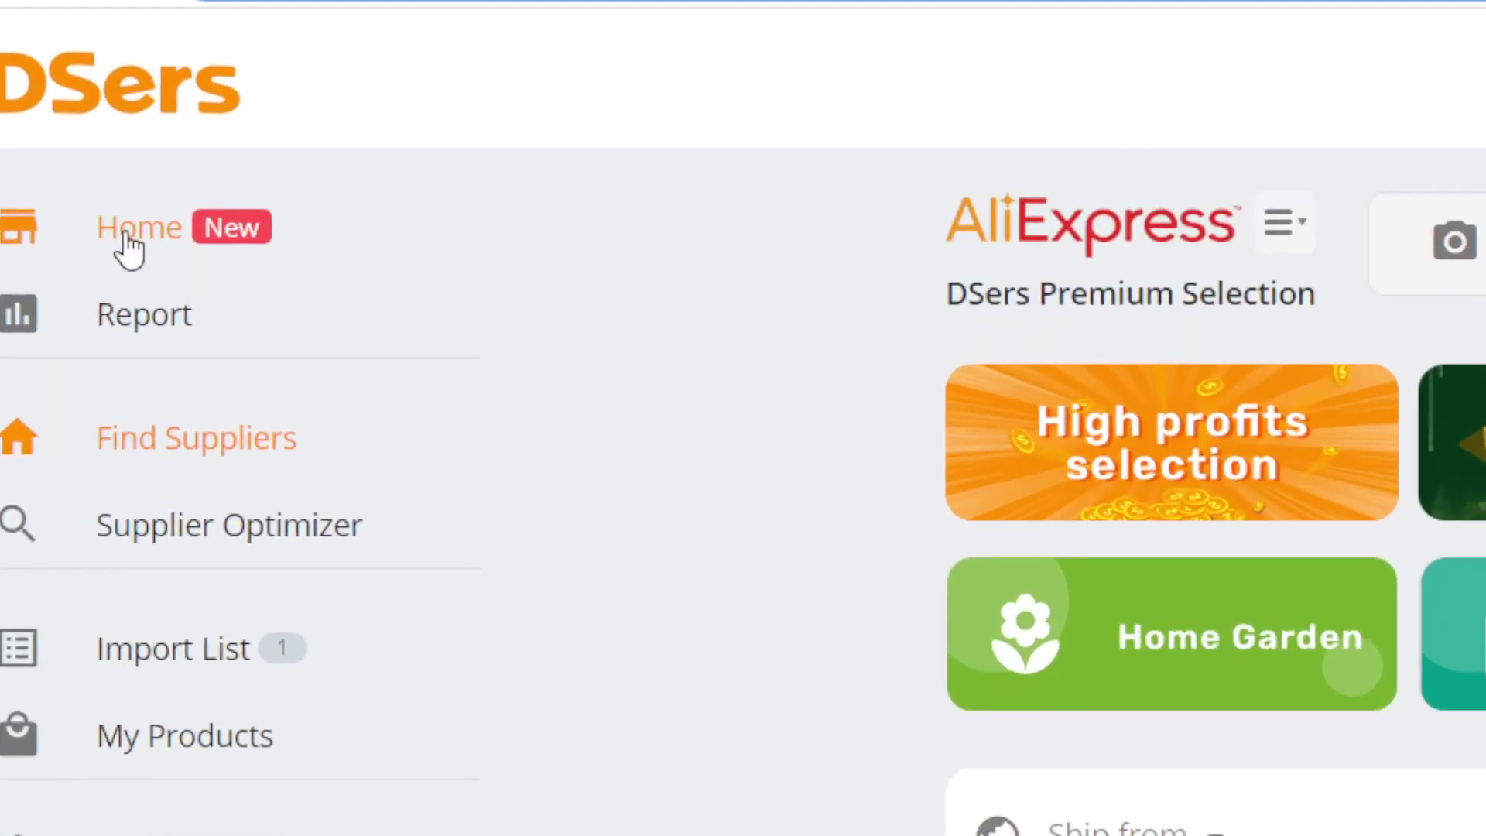
From the DSers Home dashboard, open the Chrome extension's Web Store page
click(128, 236)
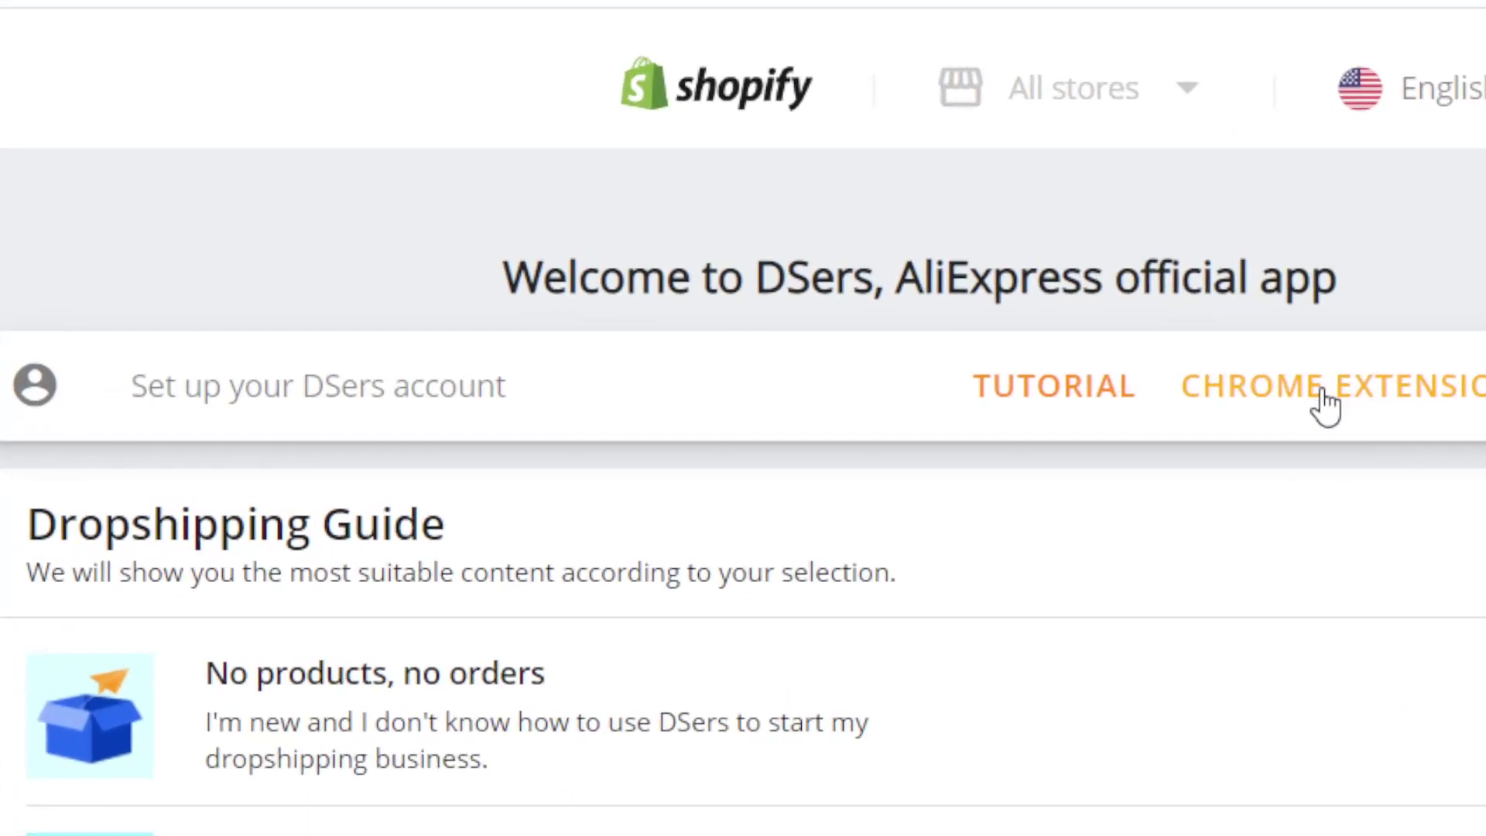
click(1322, 394)
click(500, 108)
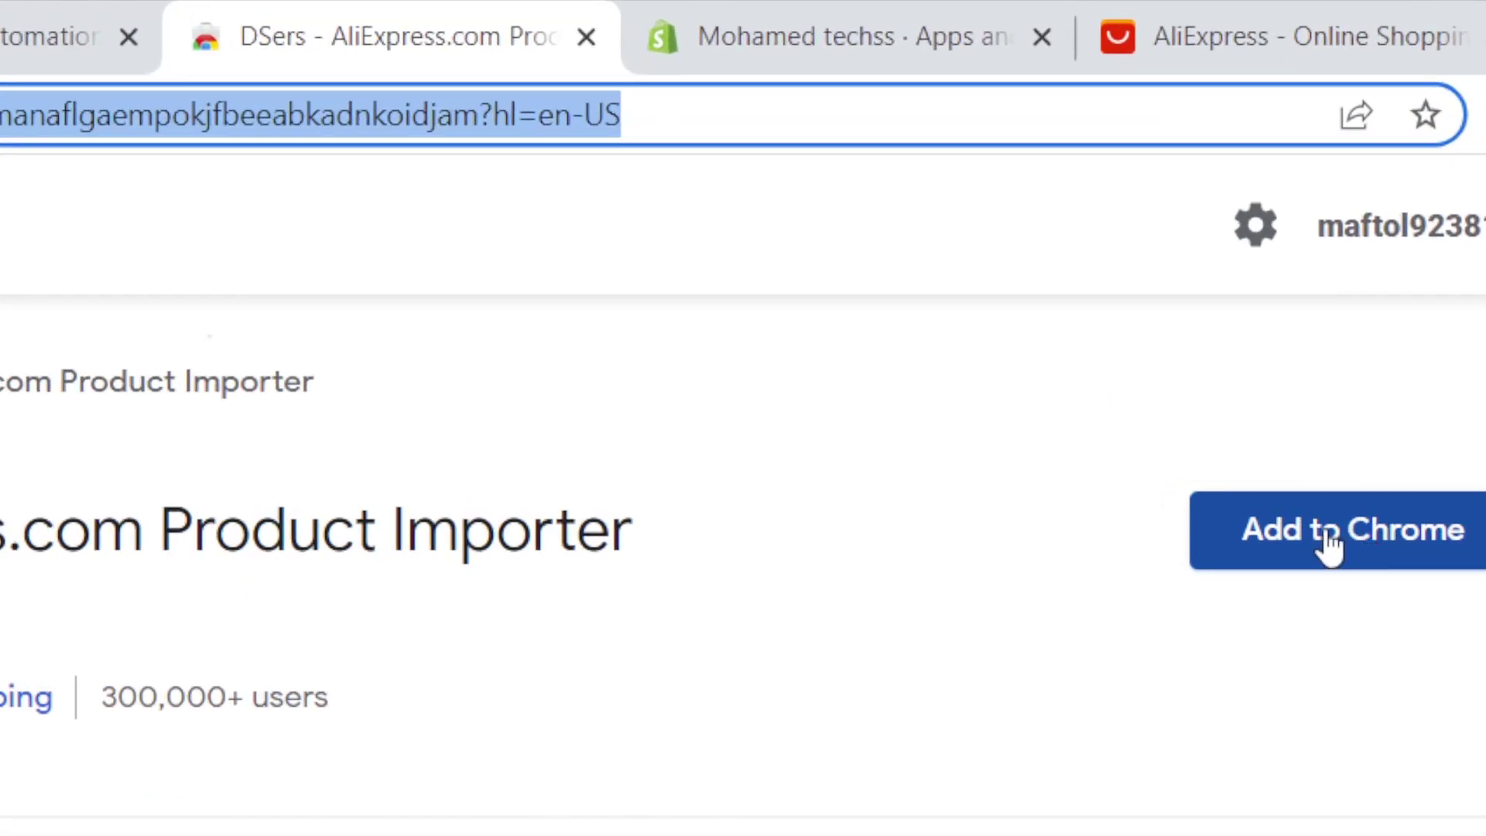
Add the DSers AliExpress.com Product Importer extension to Chrome
click(1326, 540)
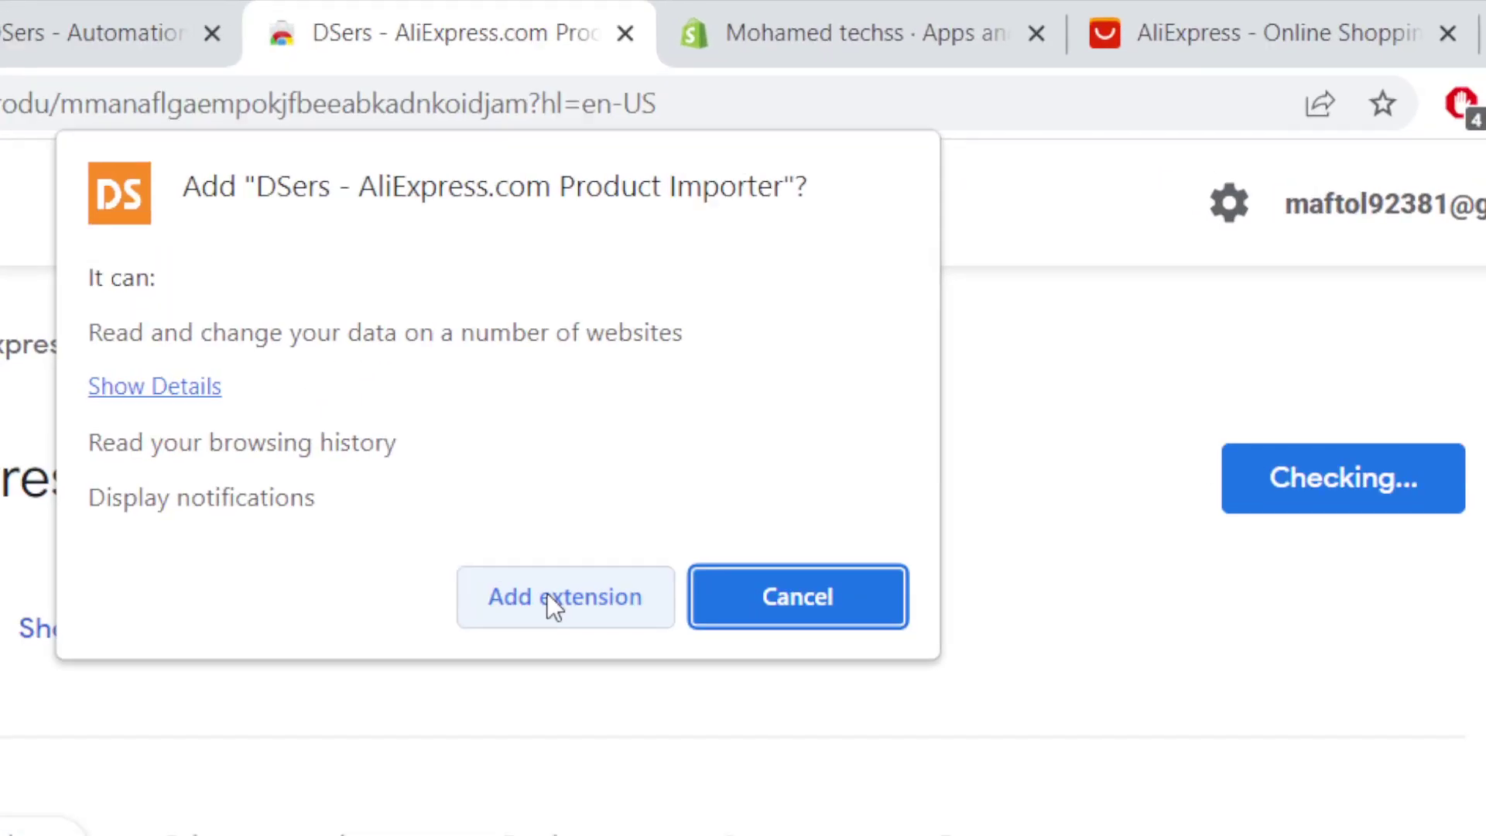
click(767, 293)
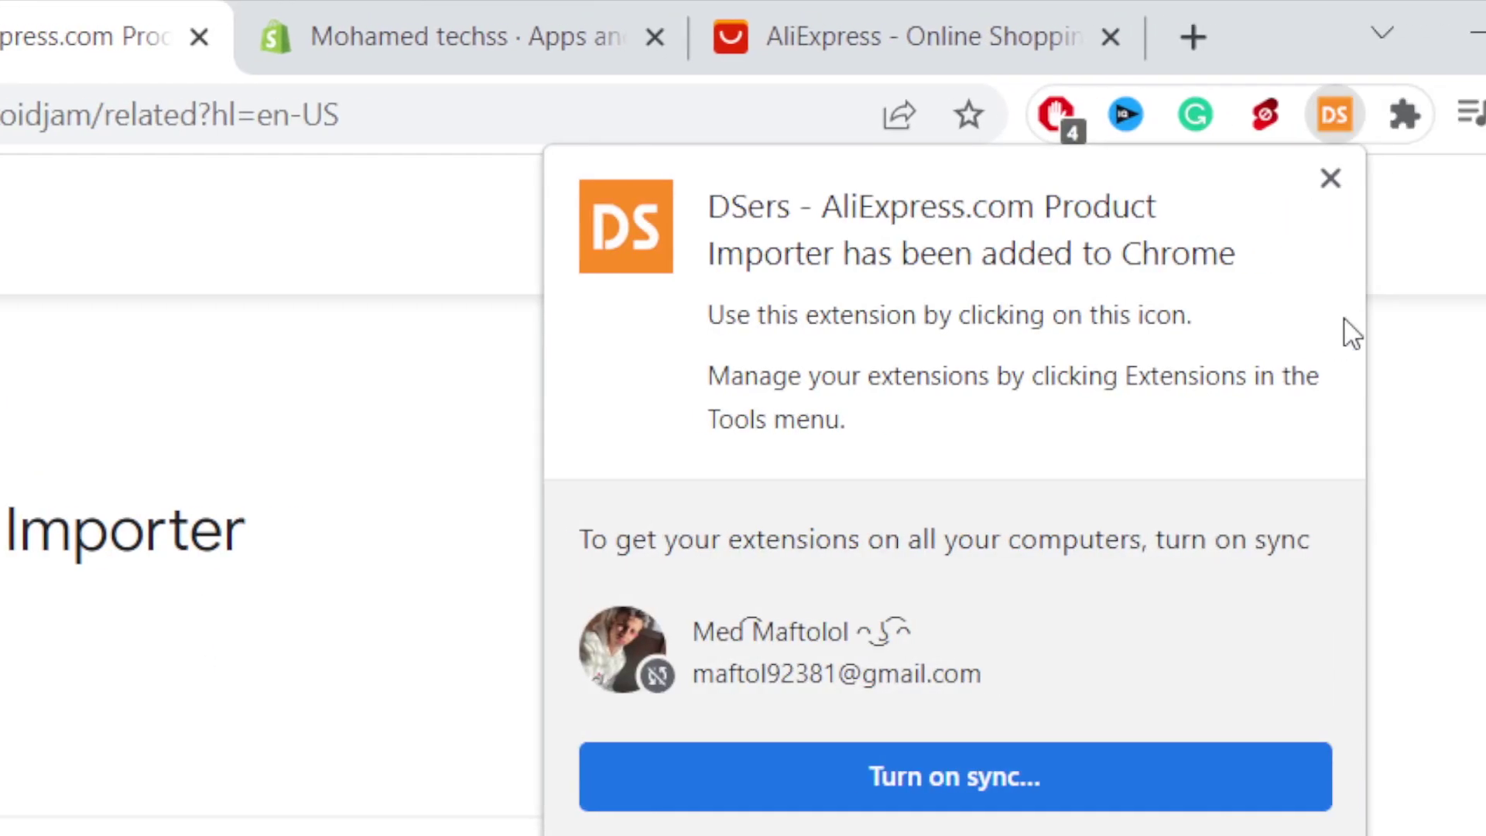
click(1294, 179)
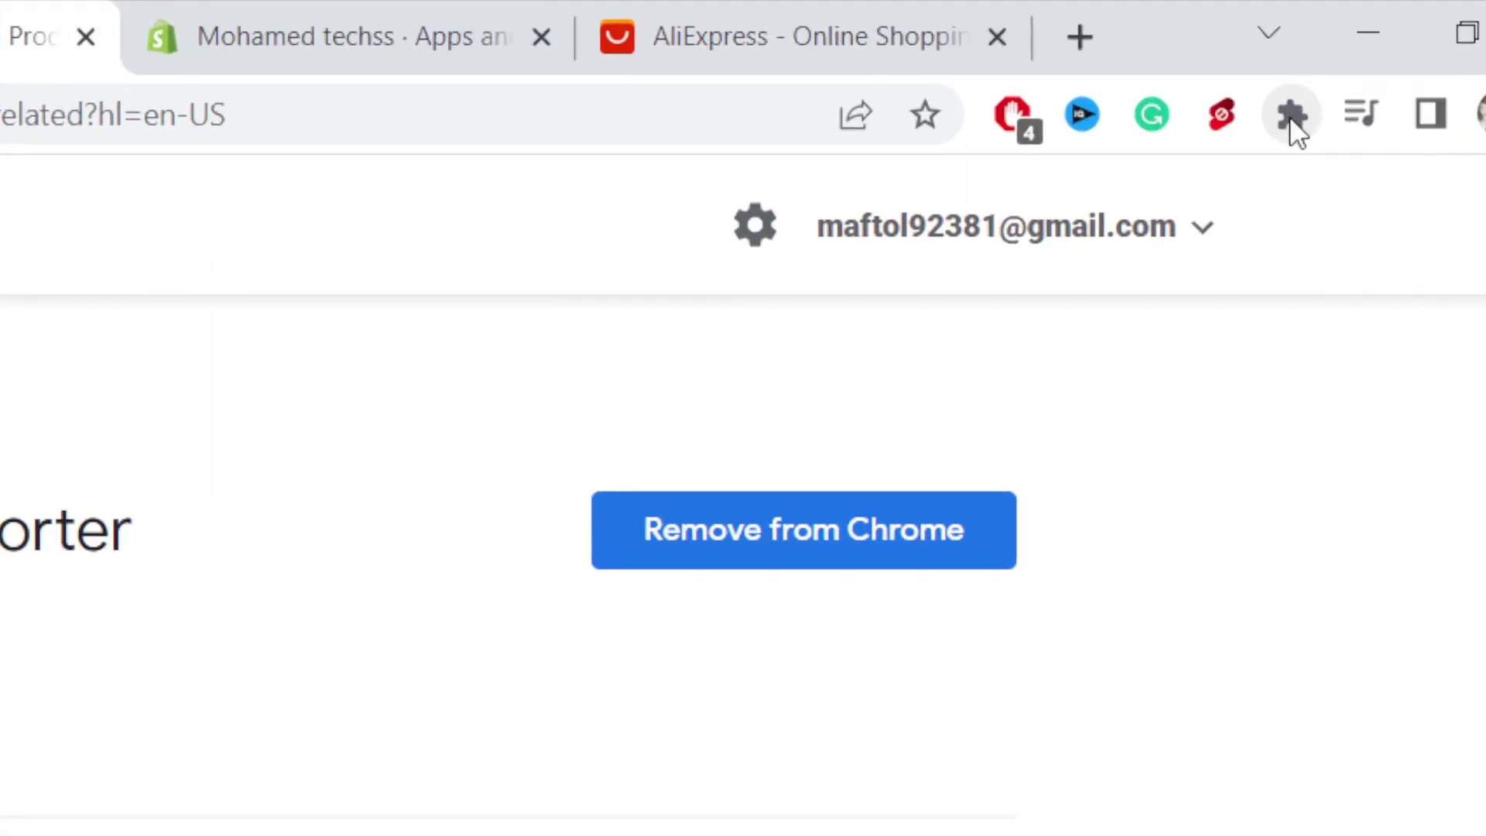
Pin the DSers extension to the toolbar and follow its link to the DSers website
click(1298, 124)
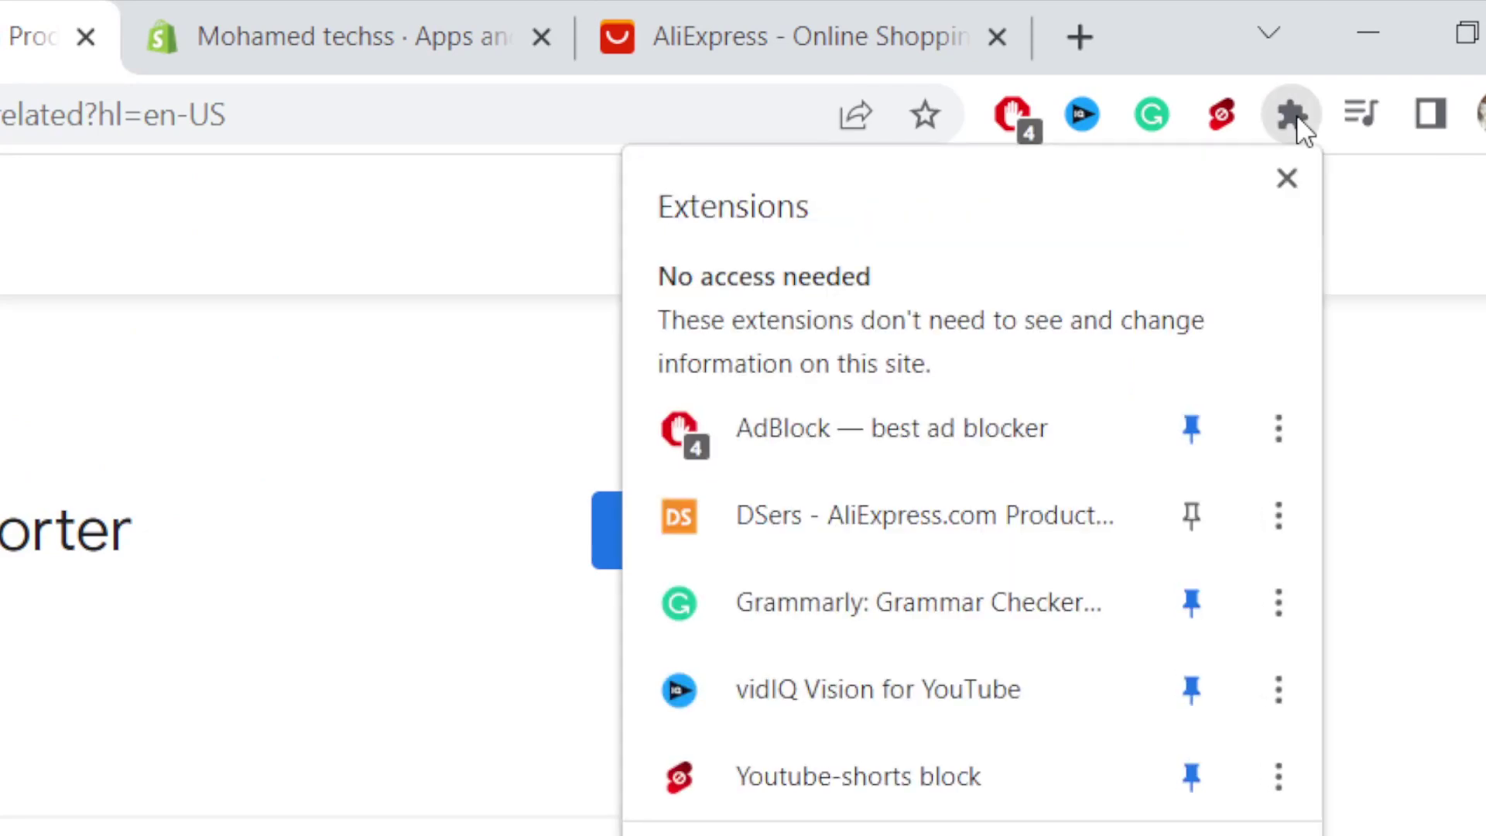
click(1195, 517)
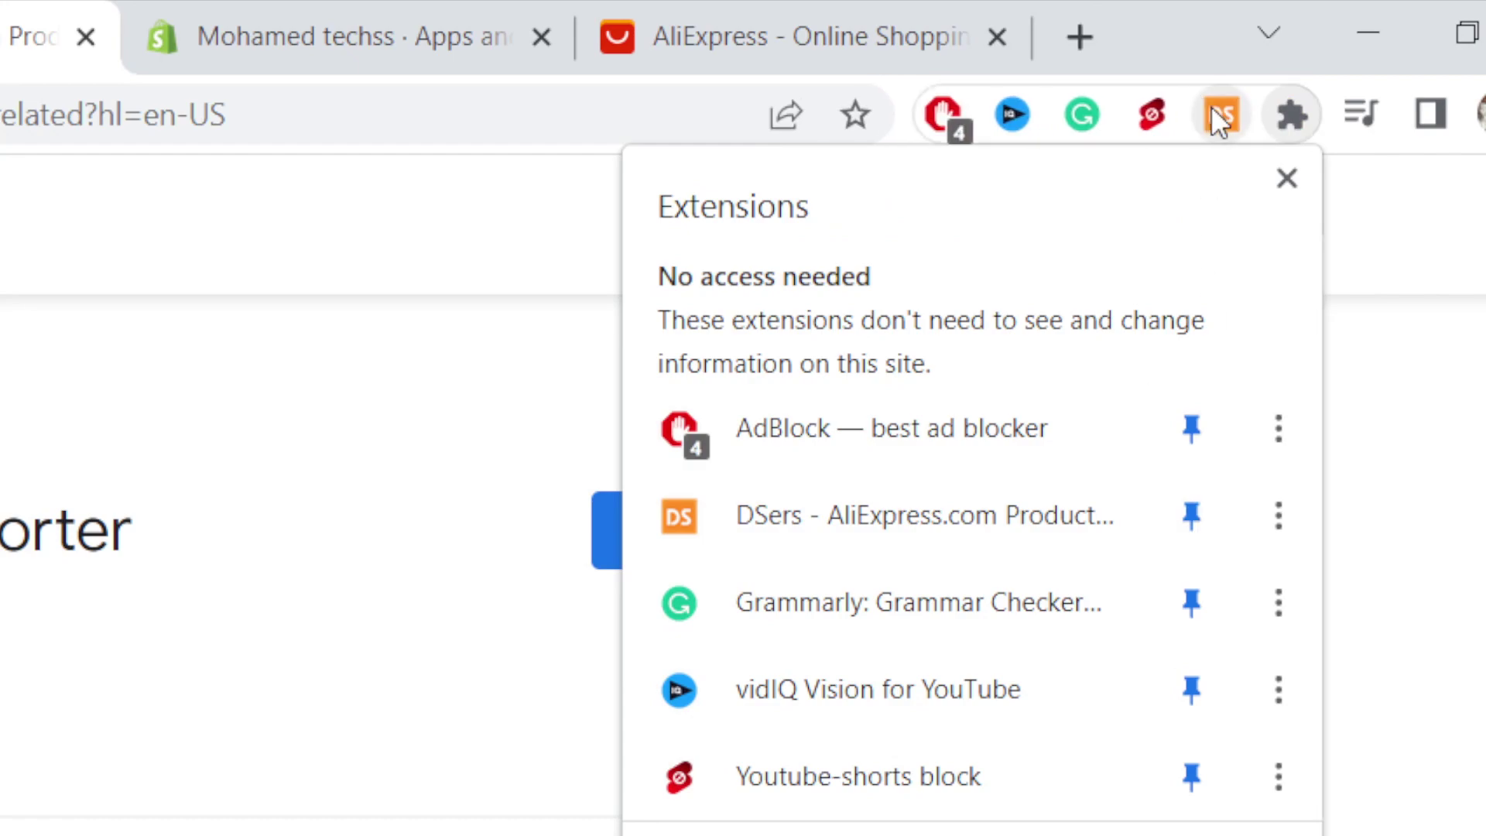
click(1213, 113)
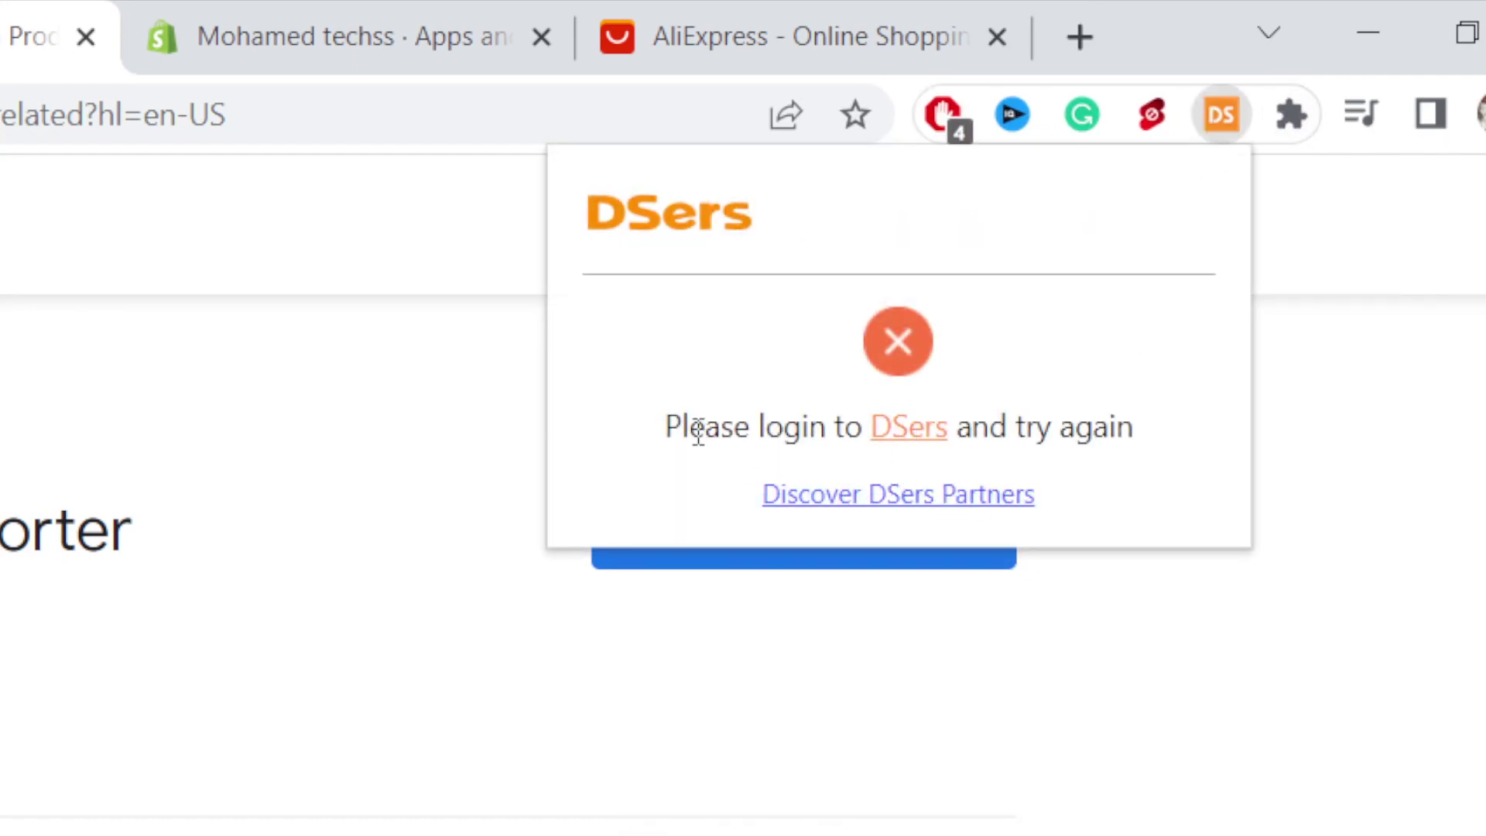
click(906, 428)
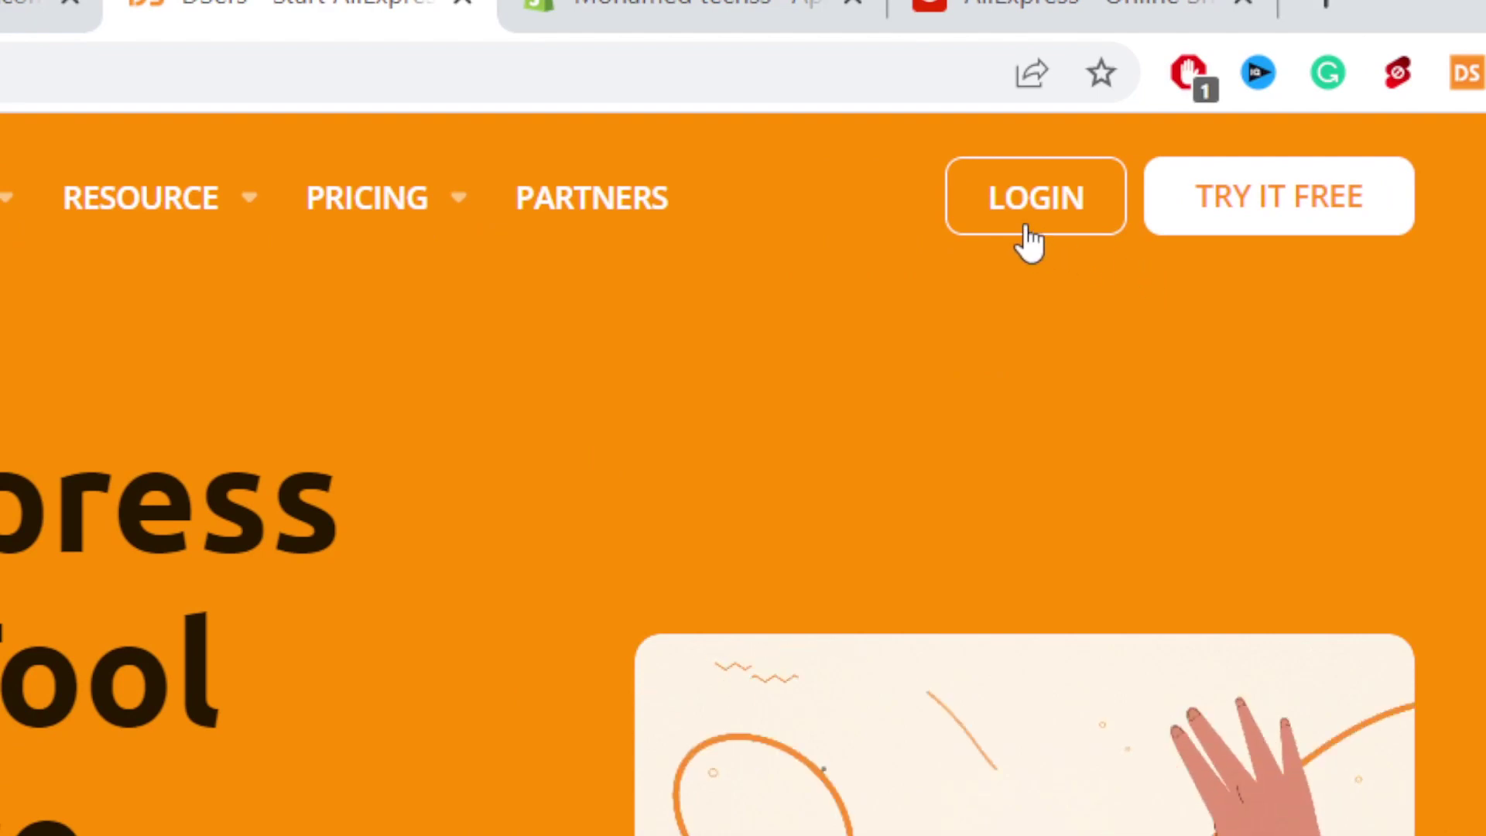
Sign in on the DSers website with the autofilled account details
click(1021, 199)
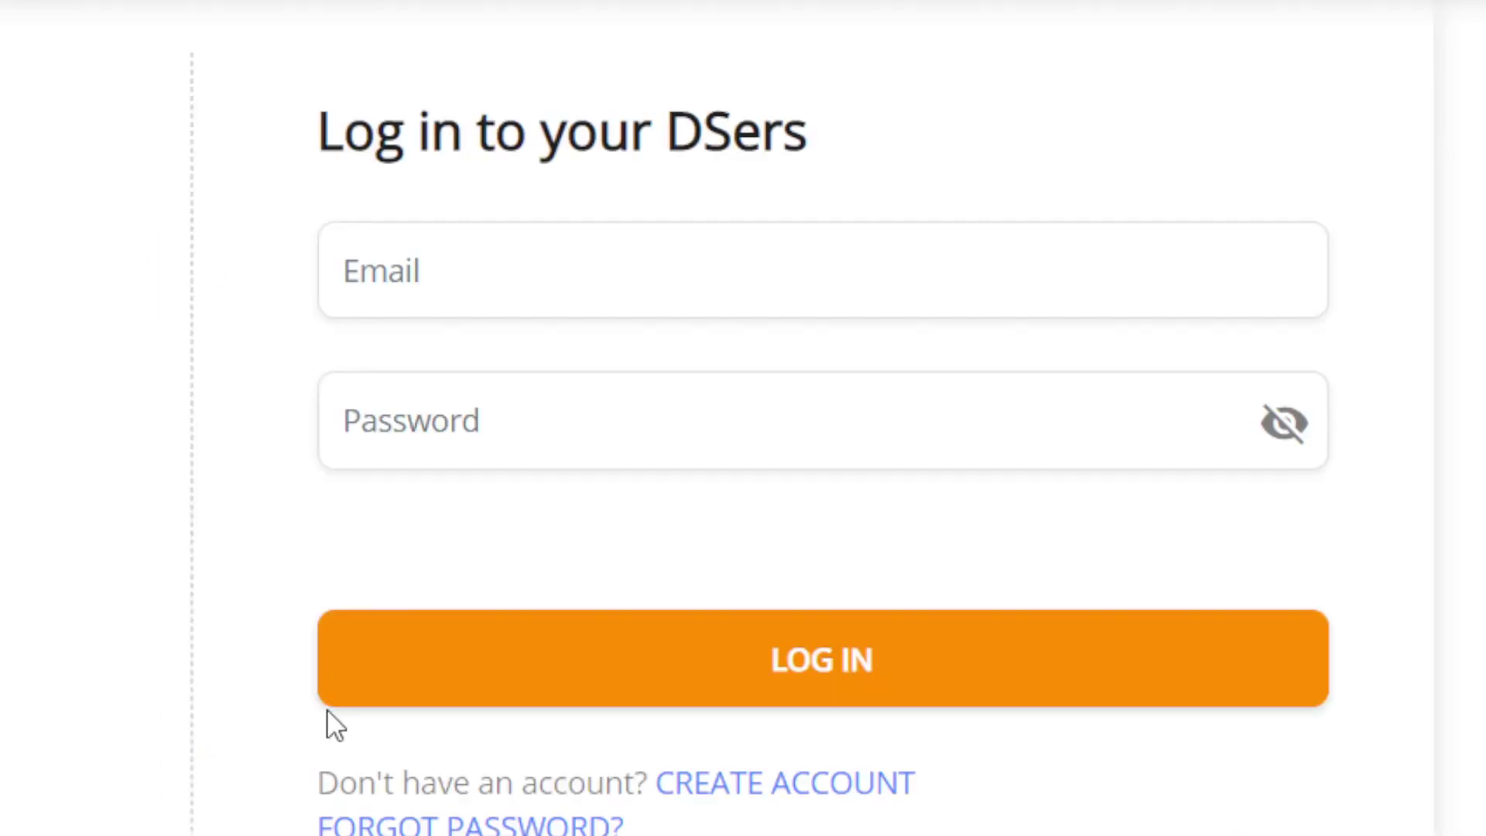
click(630, 673)
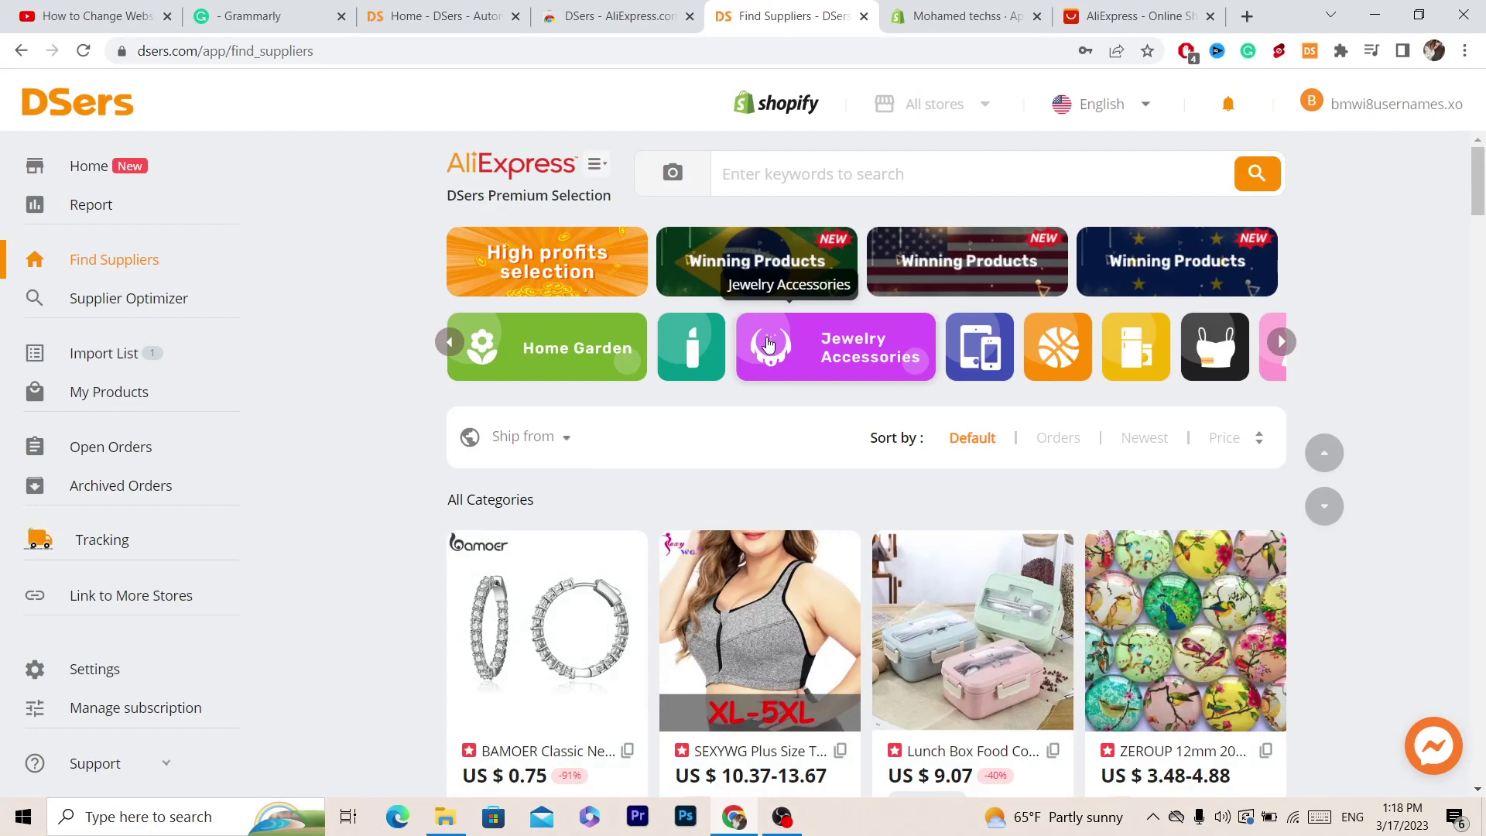
Open the AILANG mechanical watch product page from AliExpress's Exclusive seller codes offers
click(1134, 15)
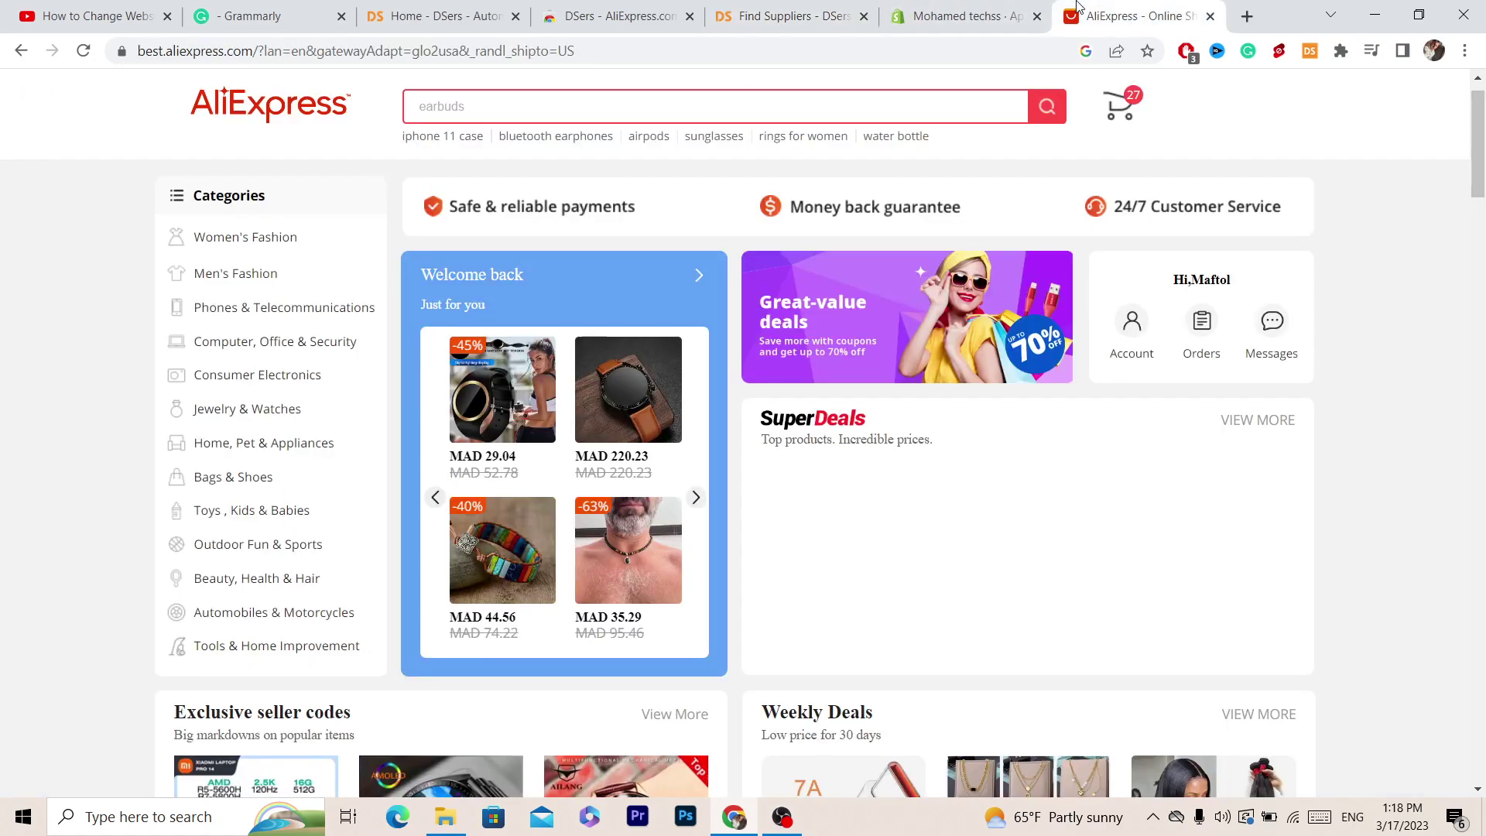
click(81, 52)
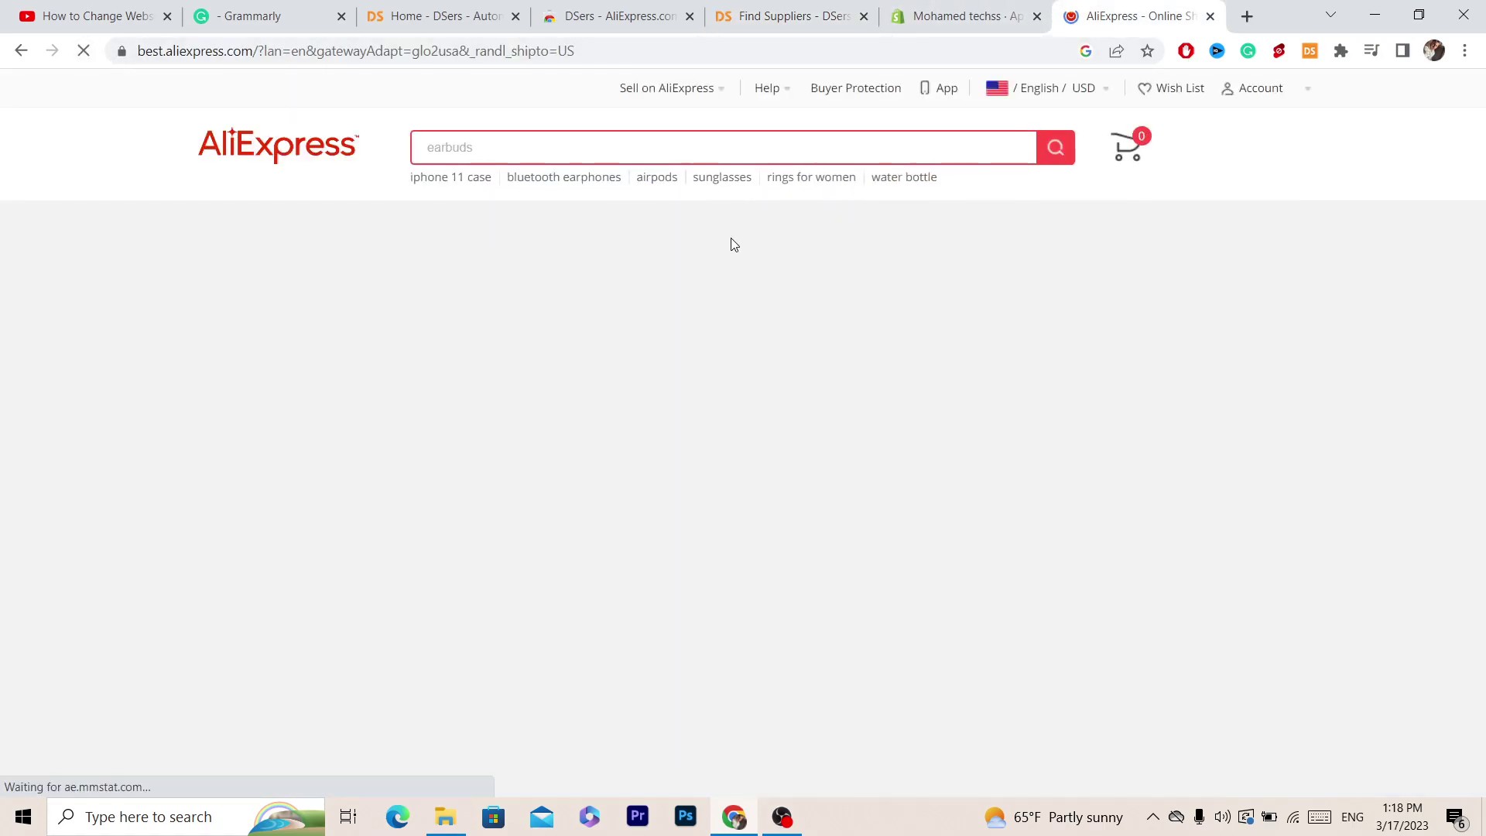
scroll(592, 282, down, 7)
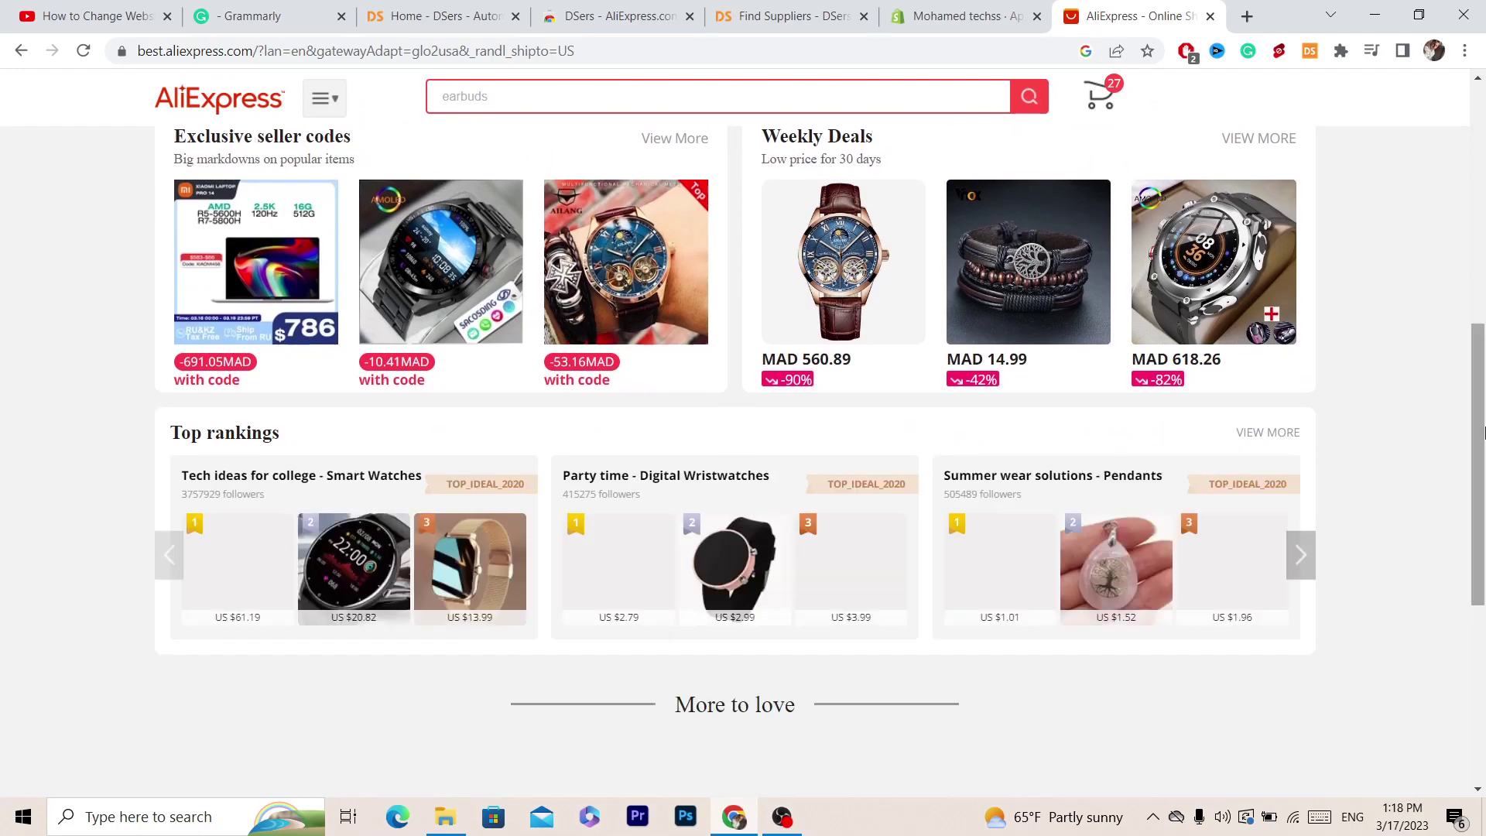
click(590, 283)
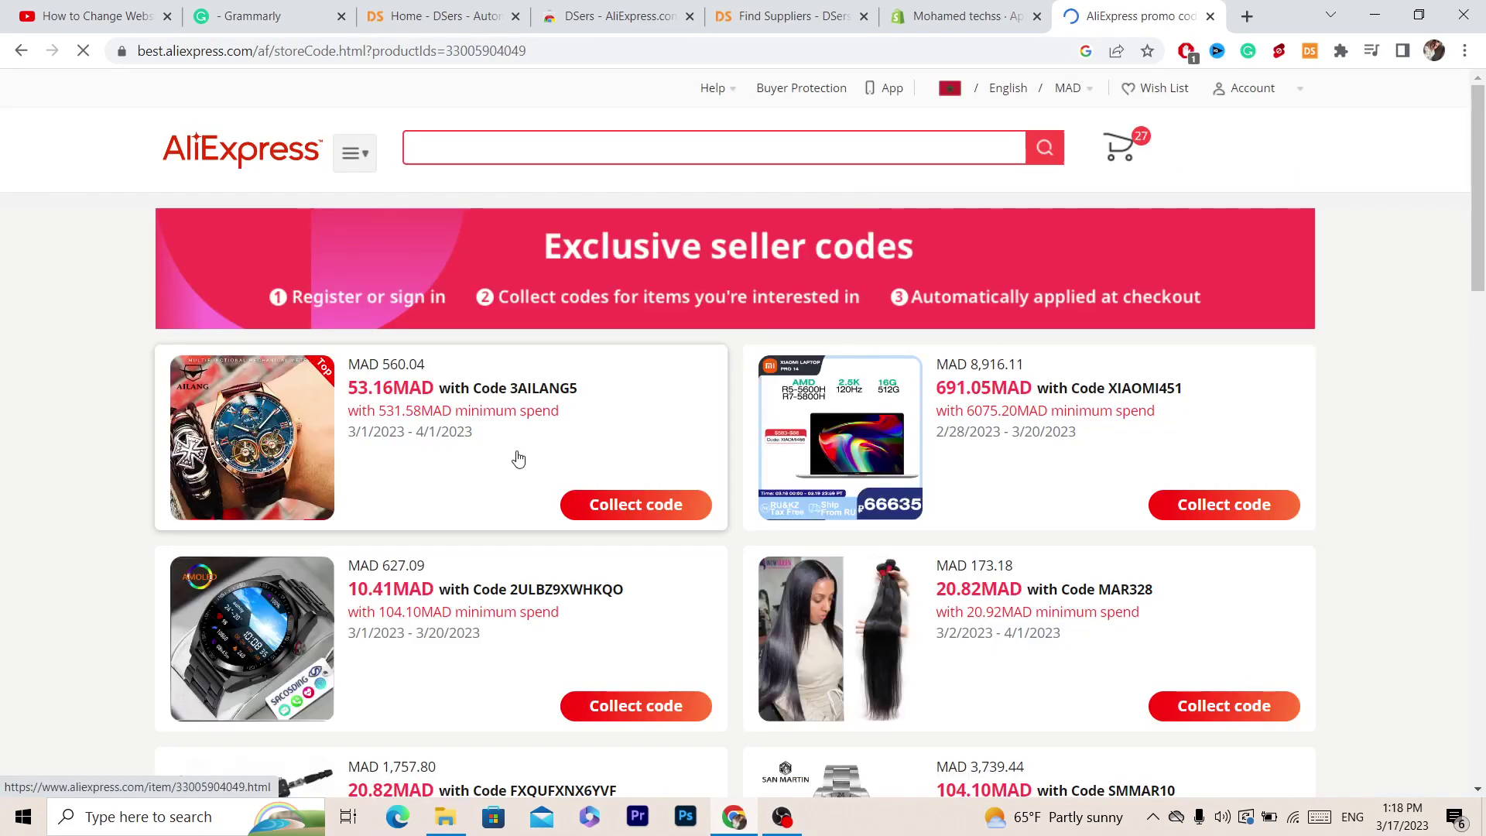
click(519, 459)
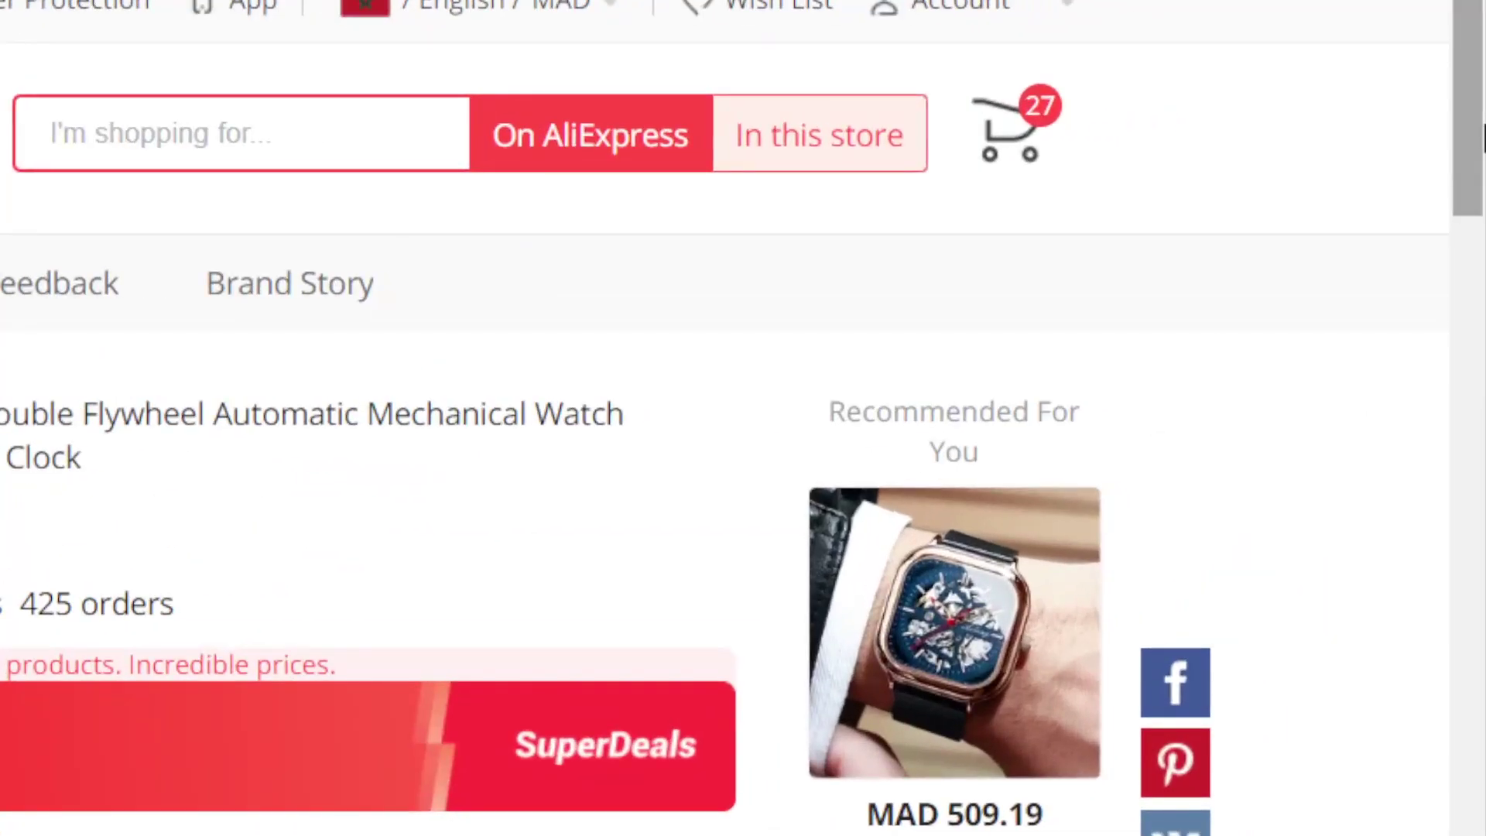
scroll(1421, 149, down, 8)
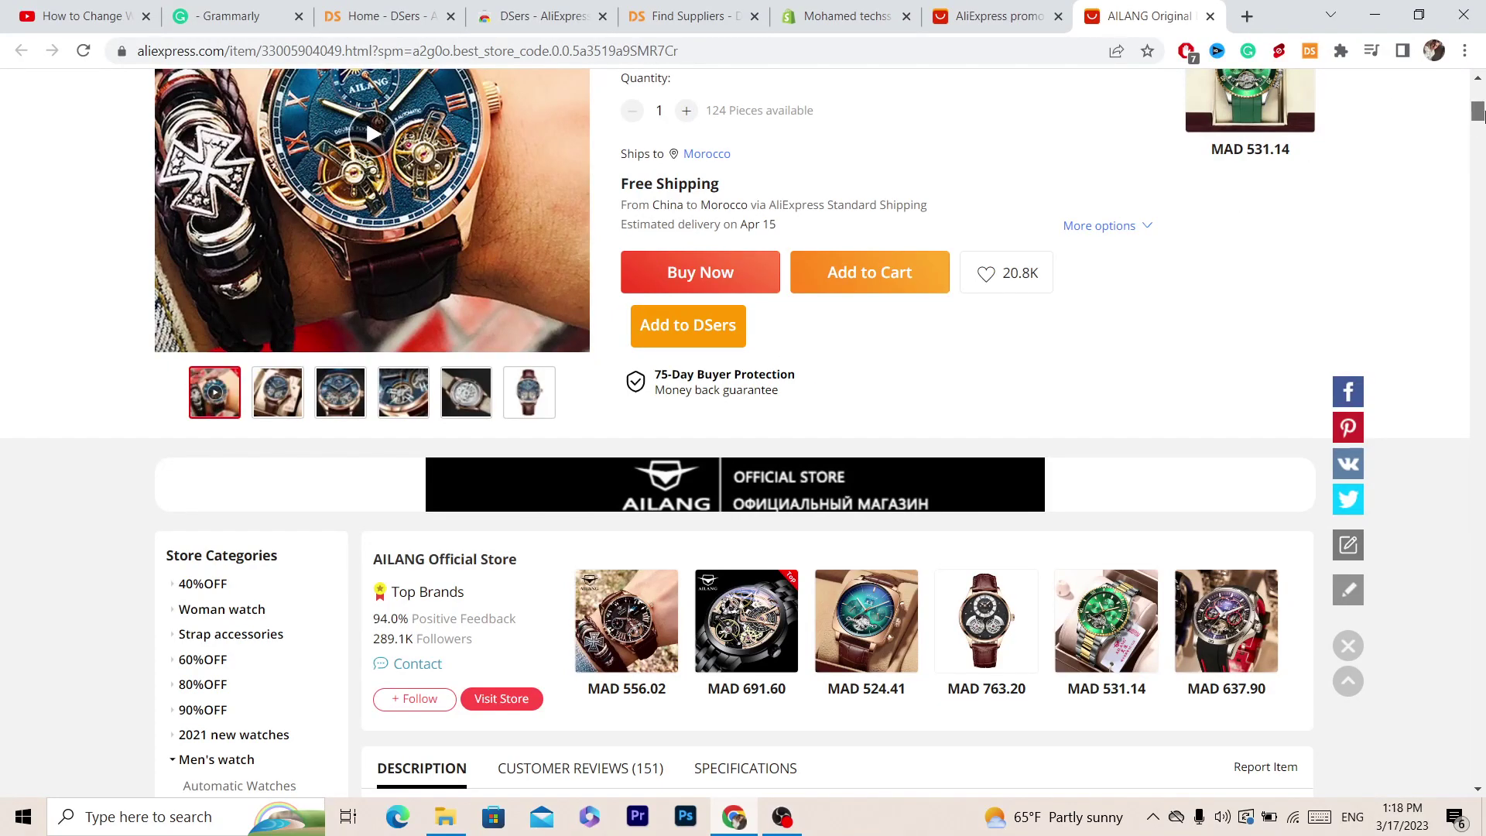
mouse_move(1478, 114)
mouse_down()
mouse_move(1478, 77)
mouse_move(1477, 119)
mouse_up()
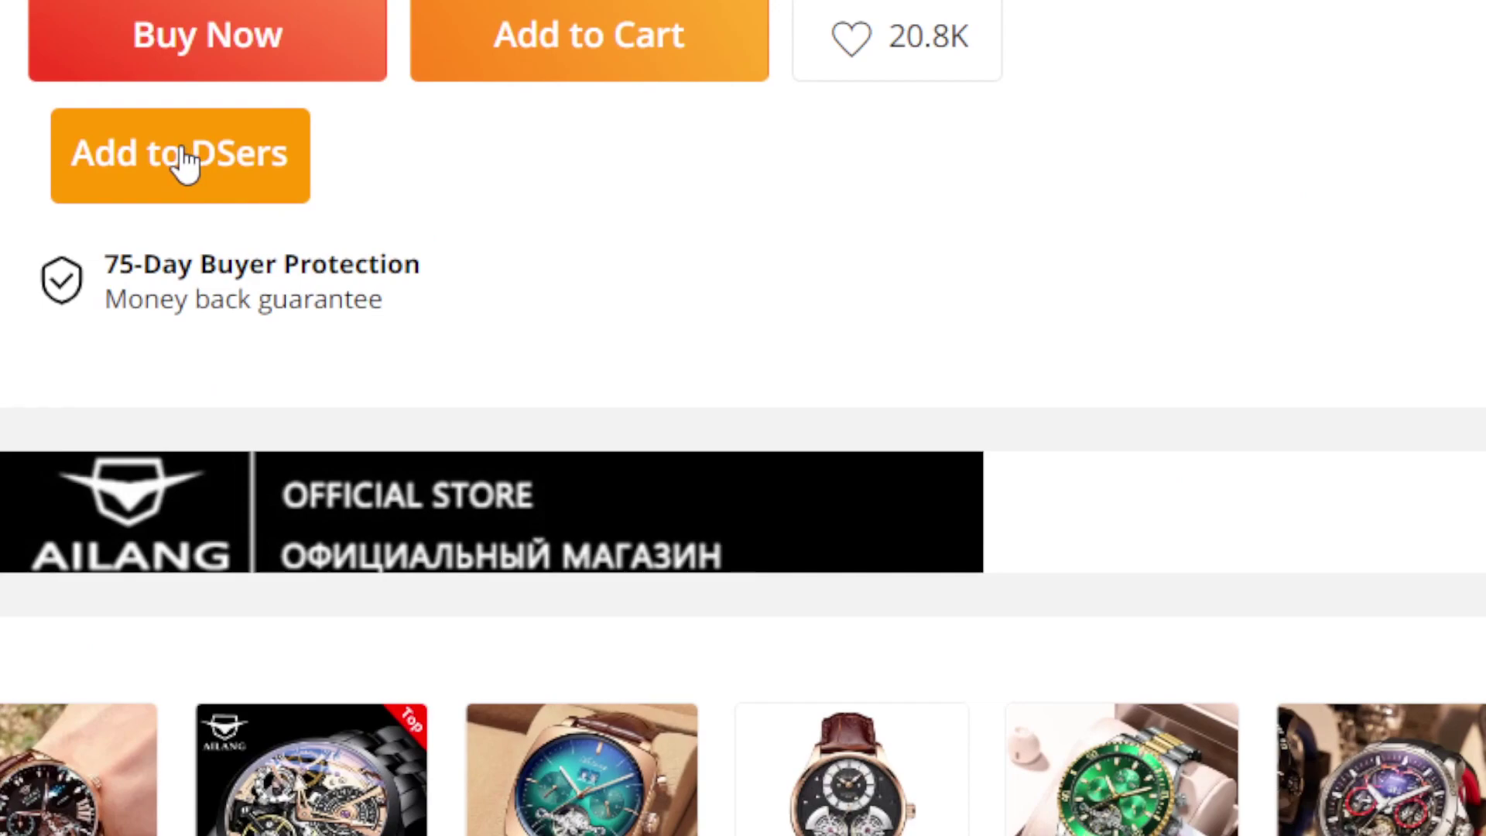
Add the AILANG watch to DSers and return to the DSers Find Suppliers tab
click(184, 158)
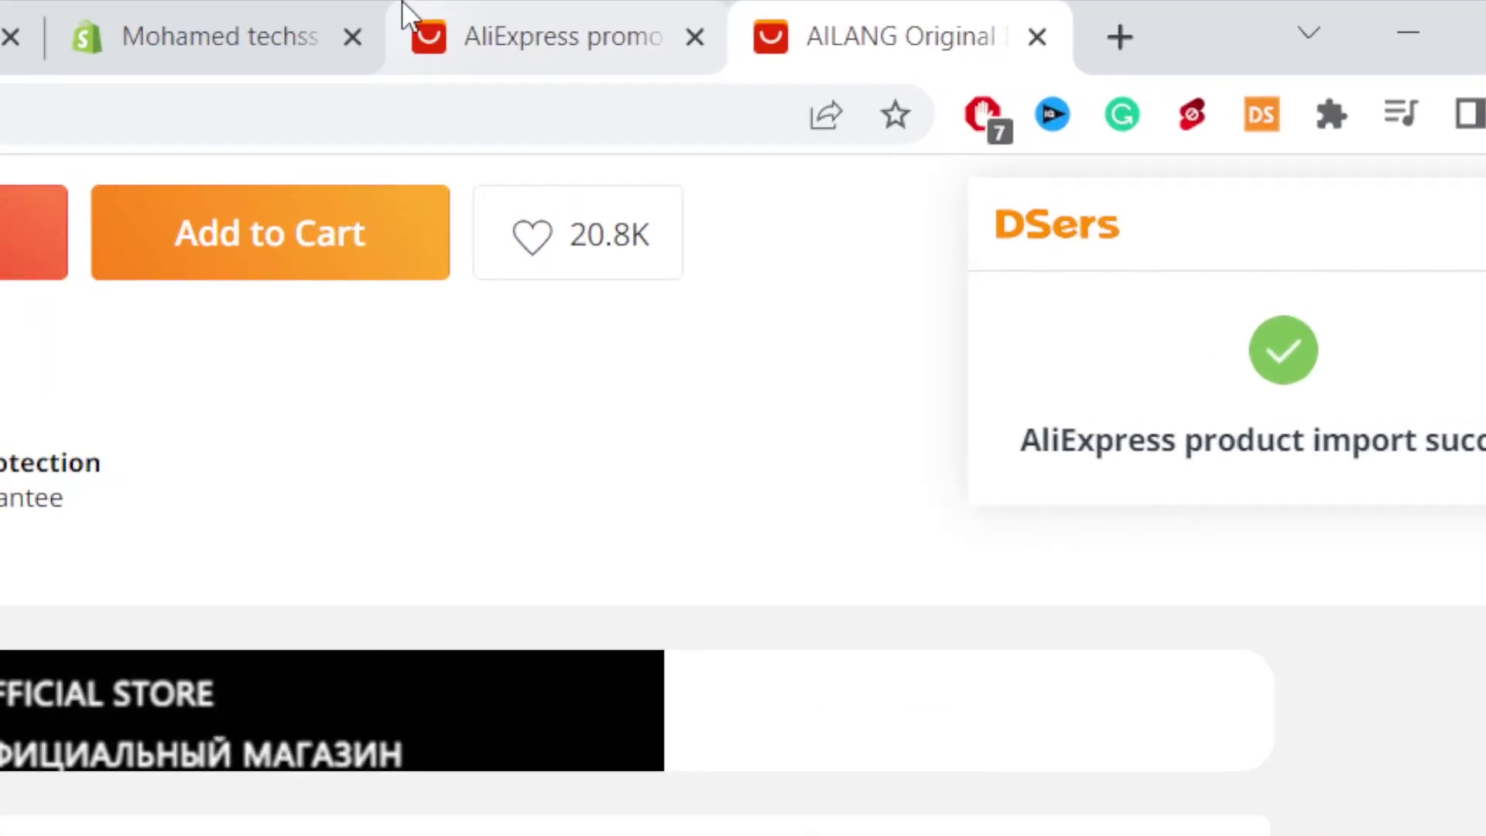
click(660, 12)
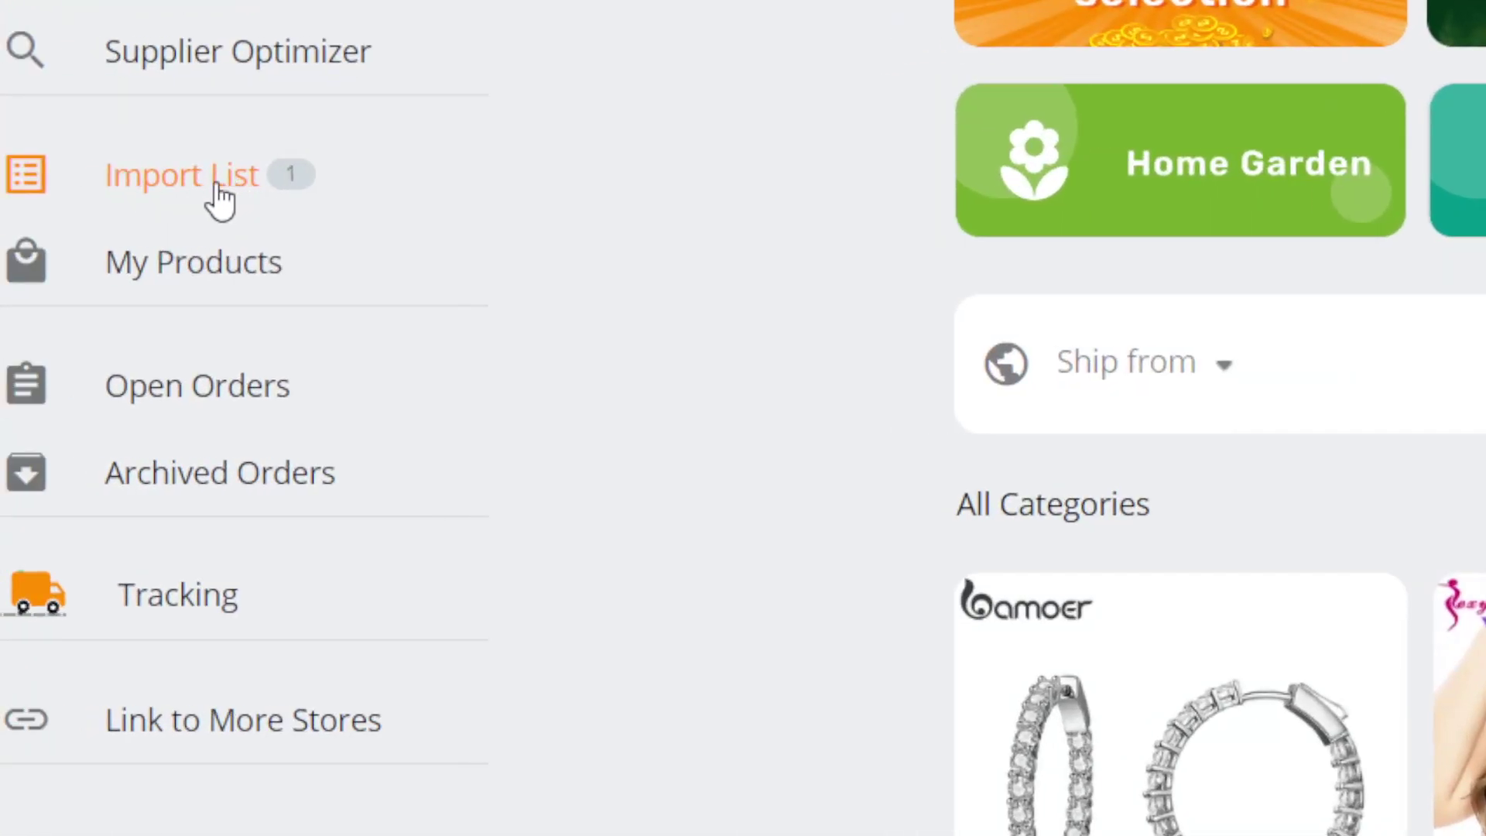
Open the AILANG watch's Edit Product Detail on Shipping info, ready to enter a ship-to country
click(218, 186)
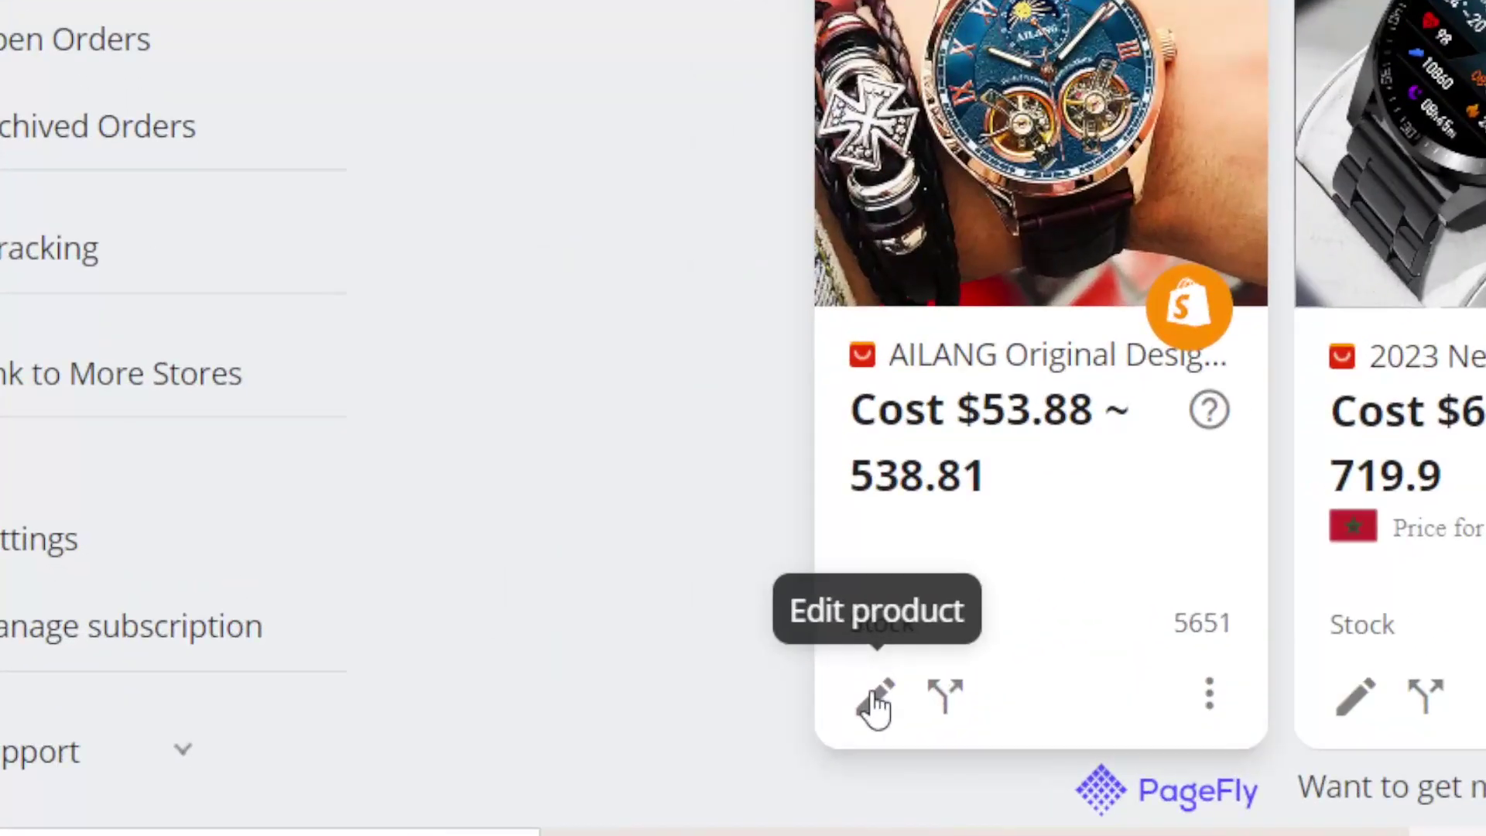
click(876, 700)
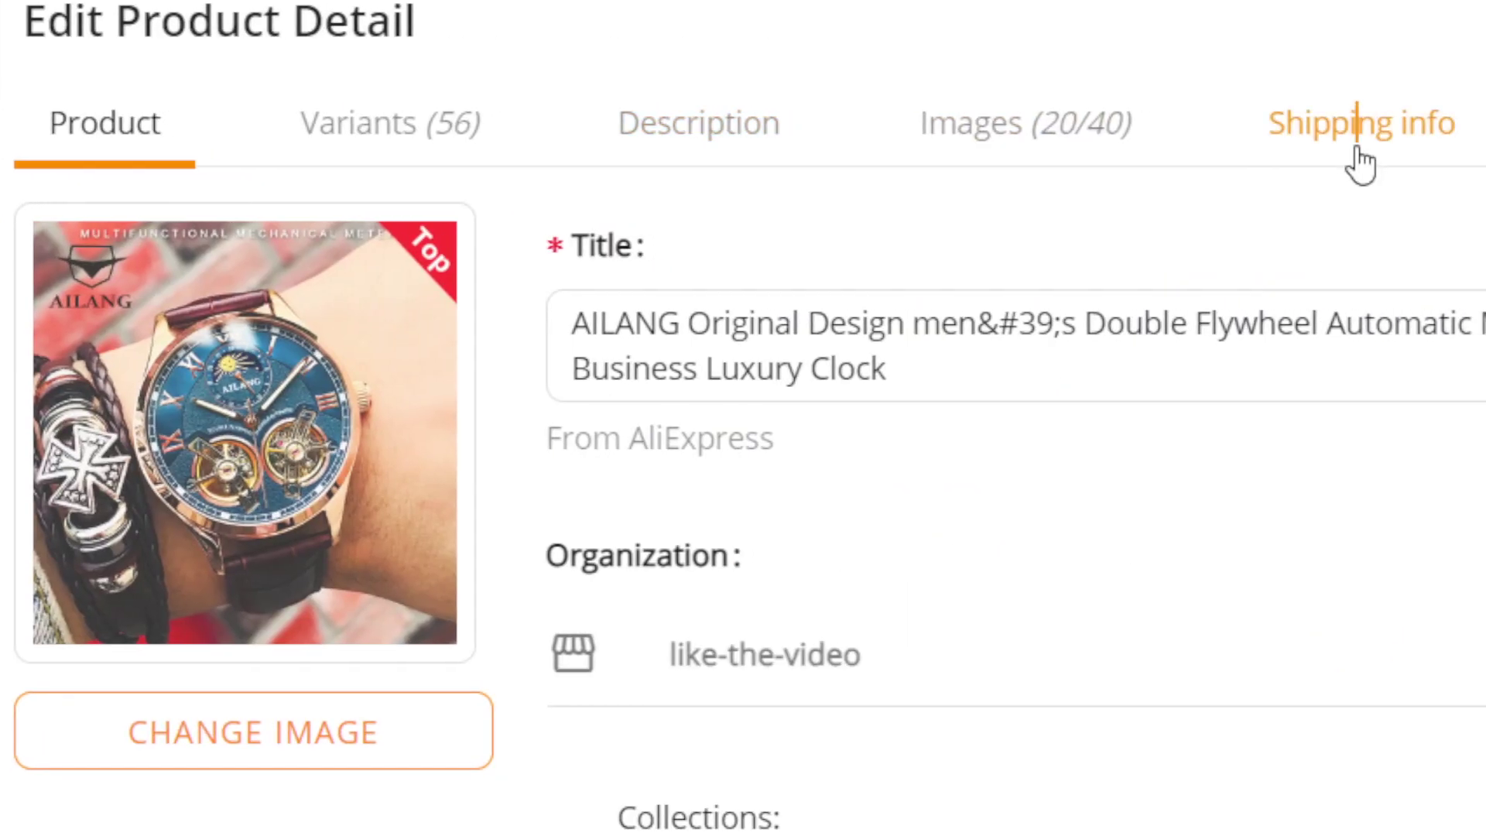
click(1359, 164)
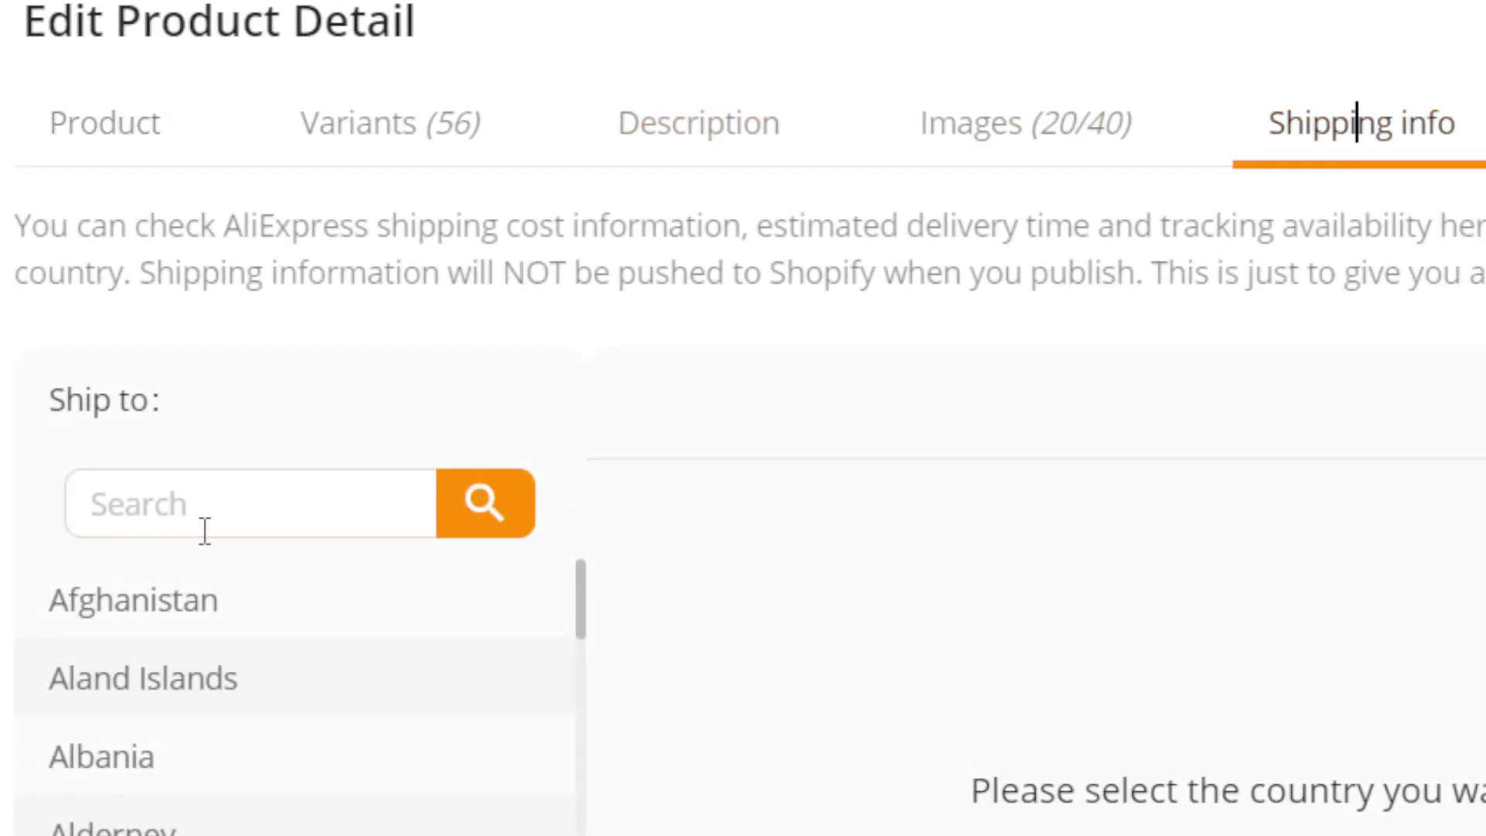
click(156, 520)
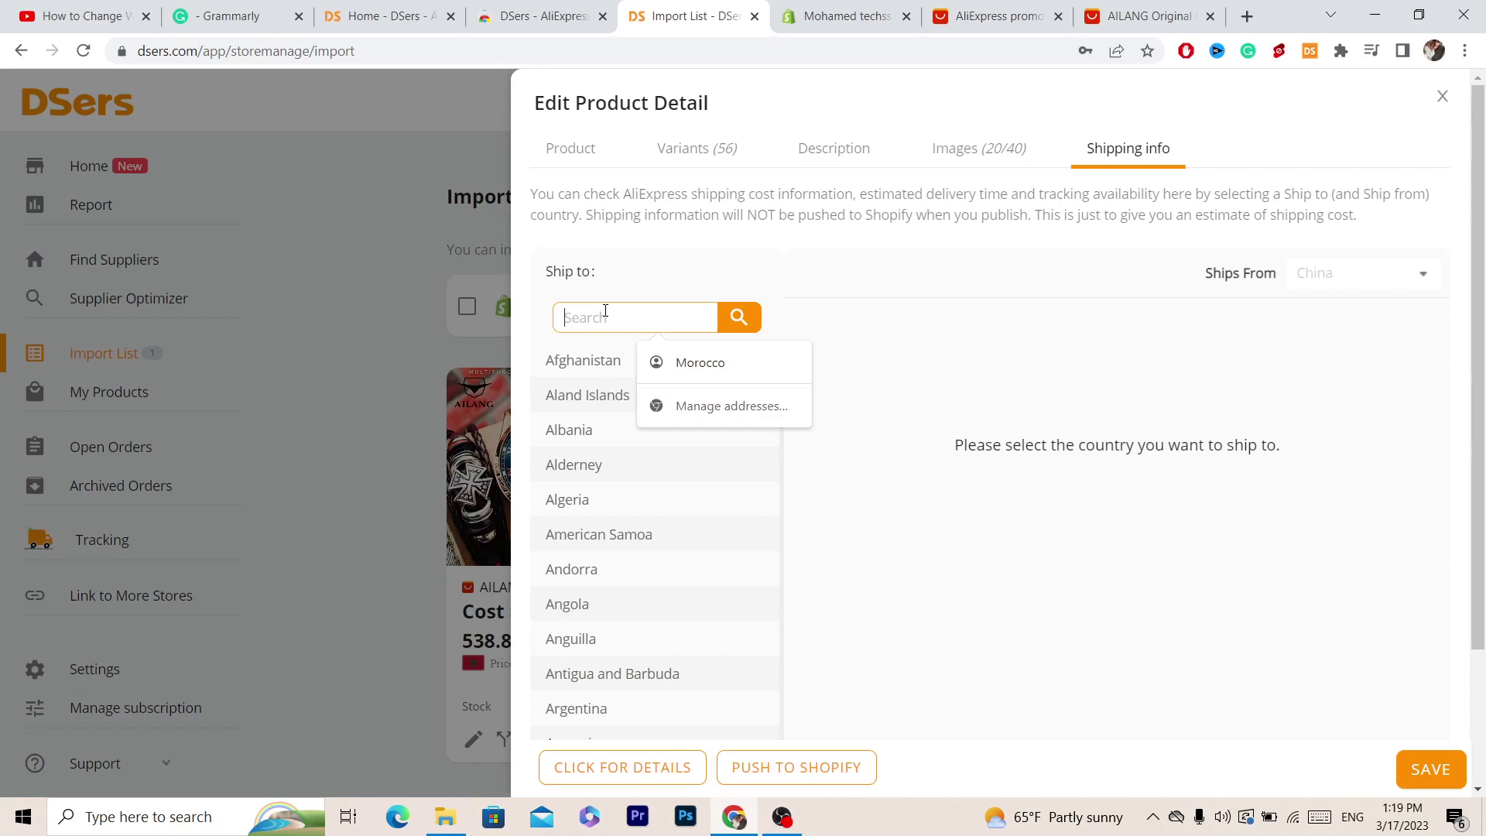
Check the United States shipping option: carrier, free shipping and 21-day delivery estimate
text(united state)
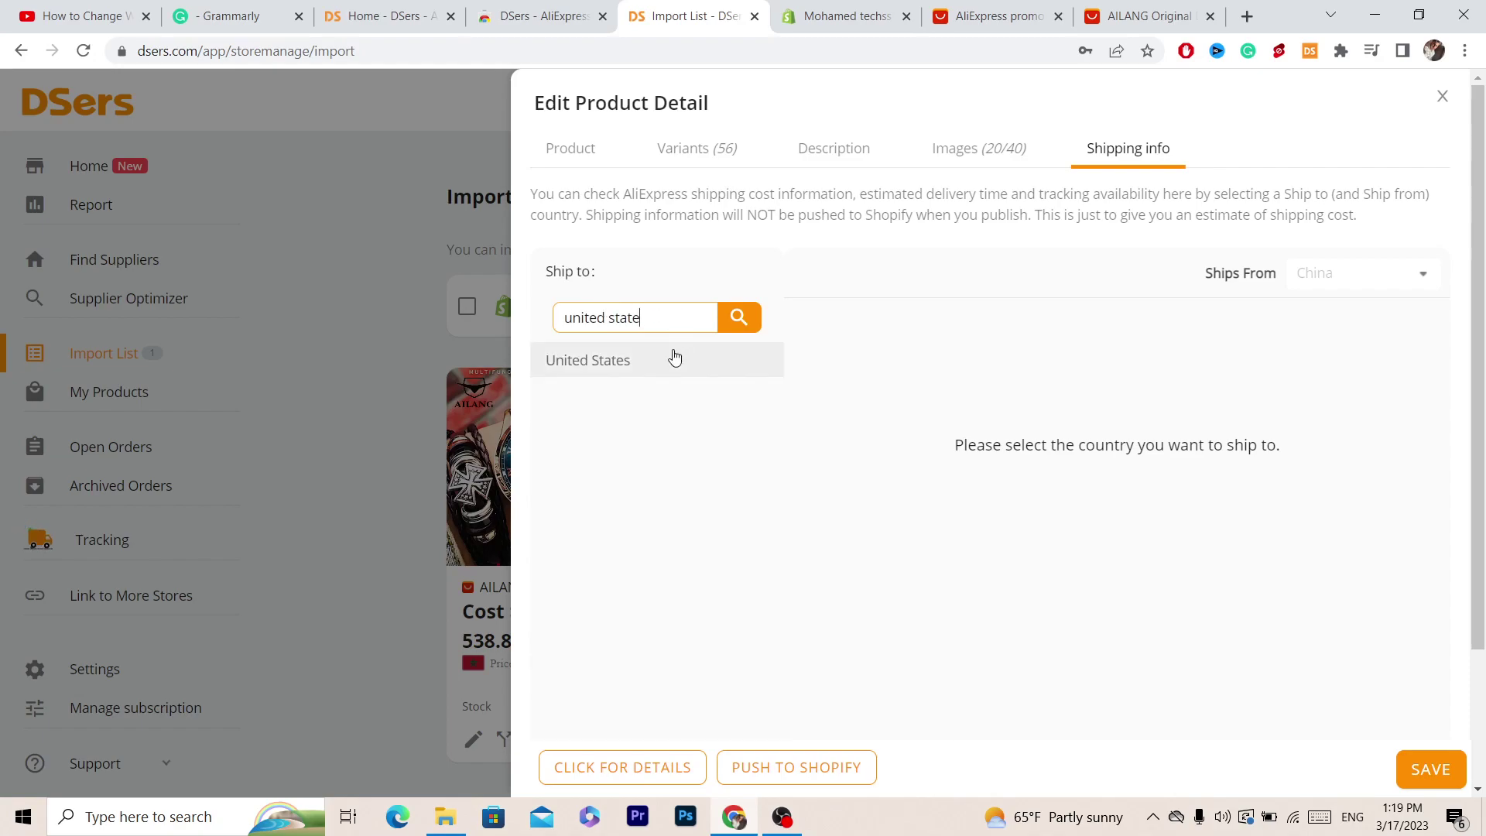
click(617, 362)
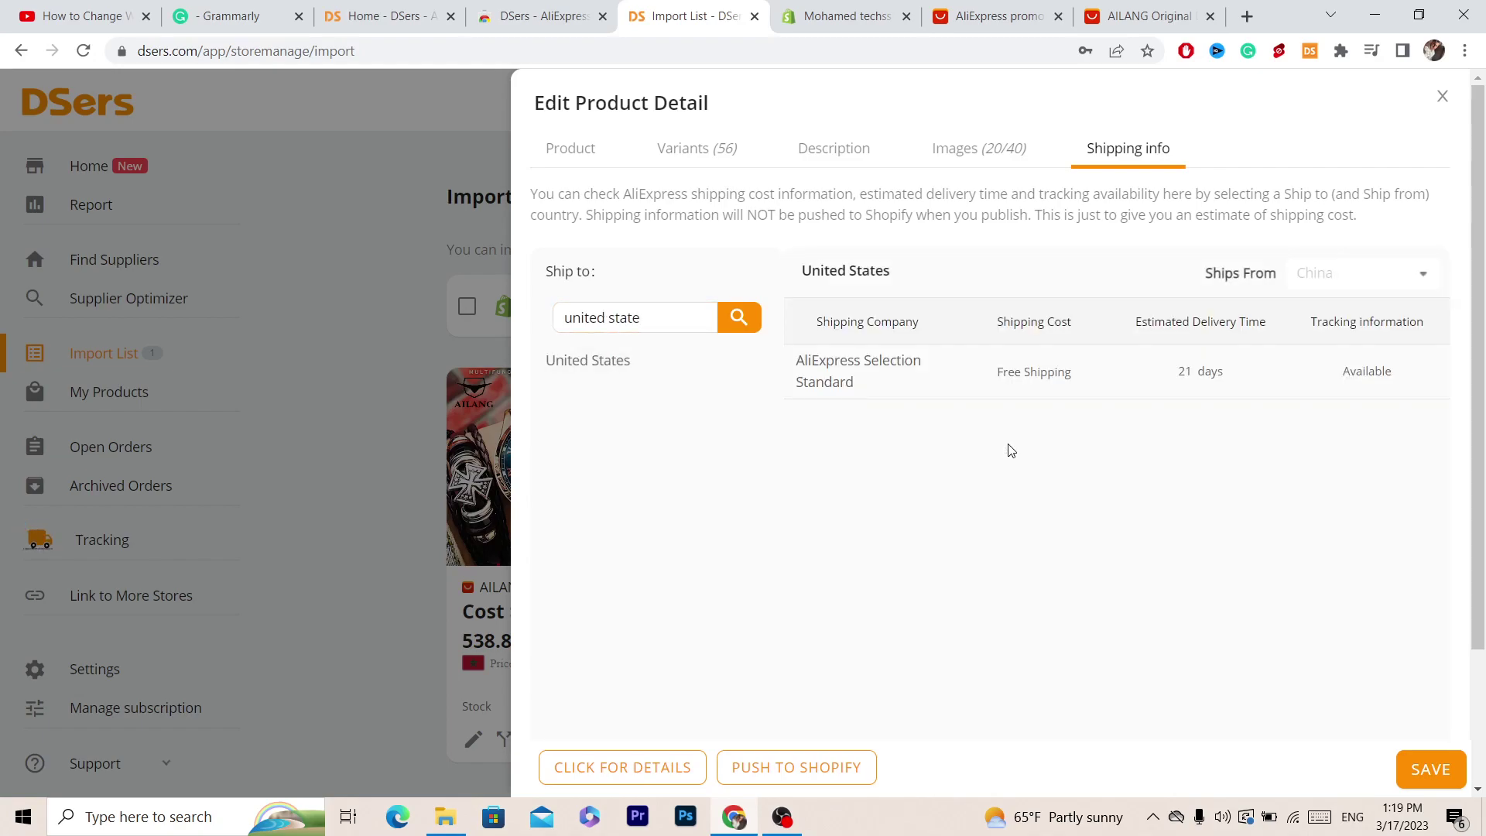
drag(798, 360, 971, 404)
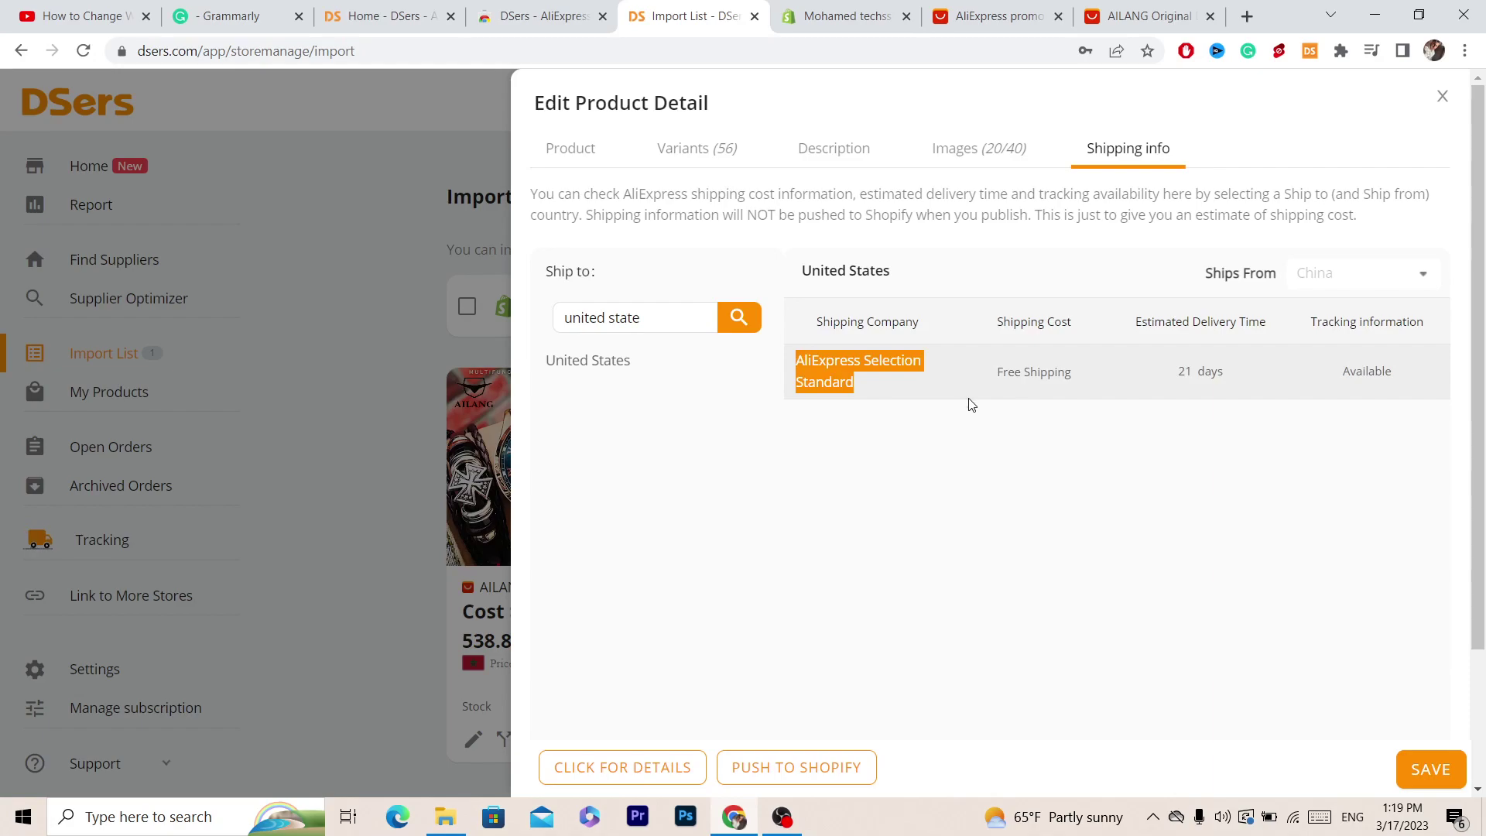
double_click(1044, 367)
triple_click(1222, 367)
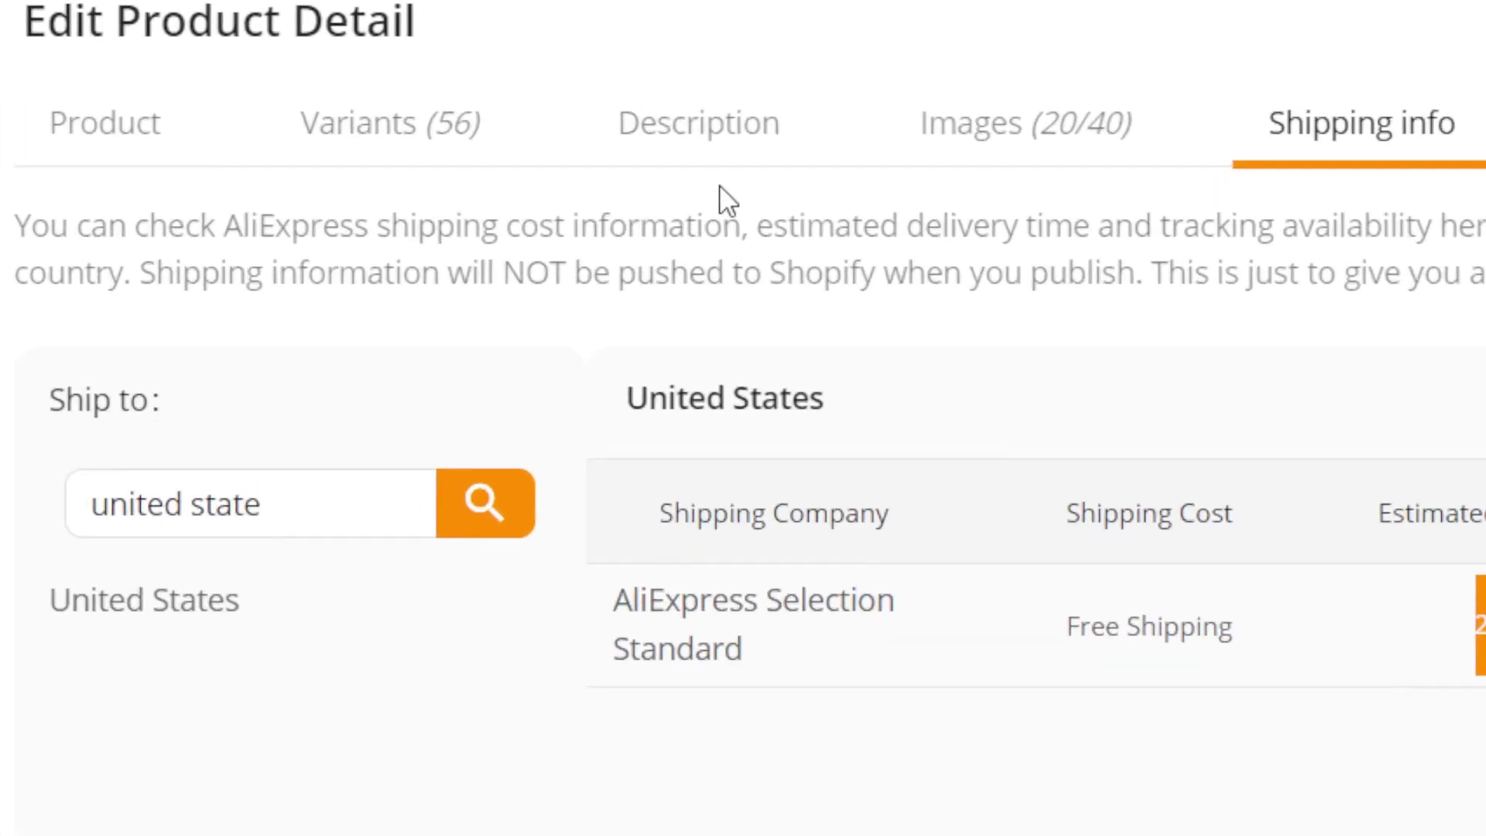
Review the watch's Description, Images and Variants tabs, including its 56 variants and prices
click(839, 150)
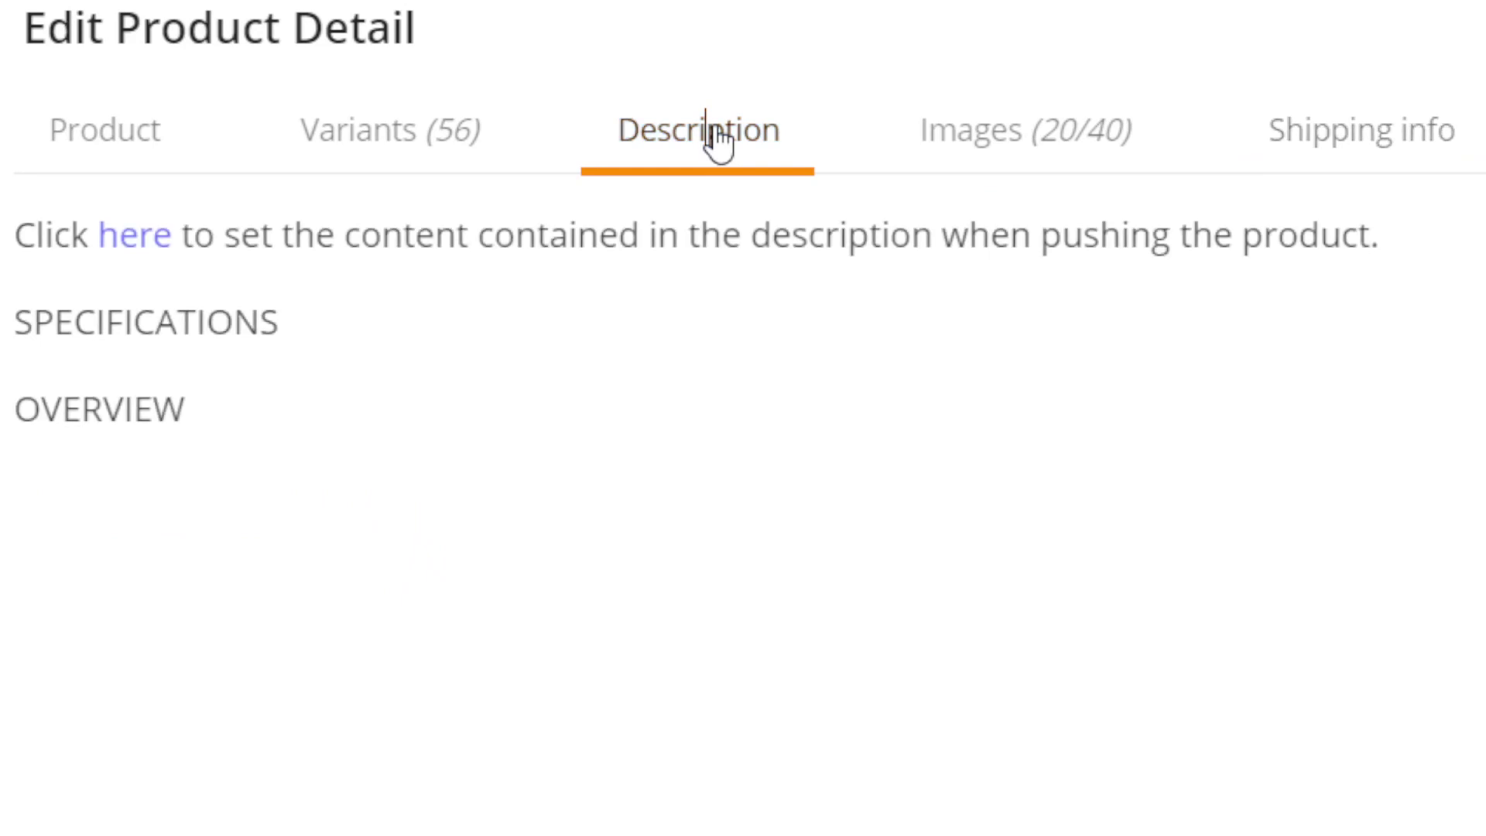
click(996, 149)
click(363, 141)
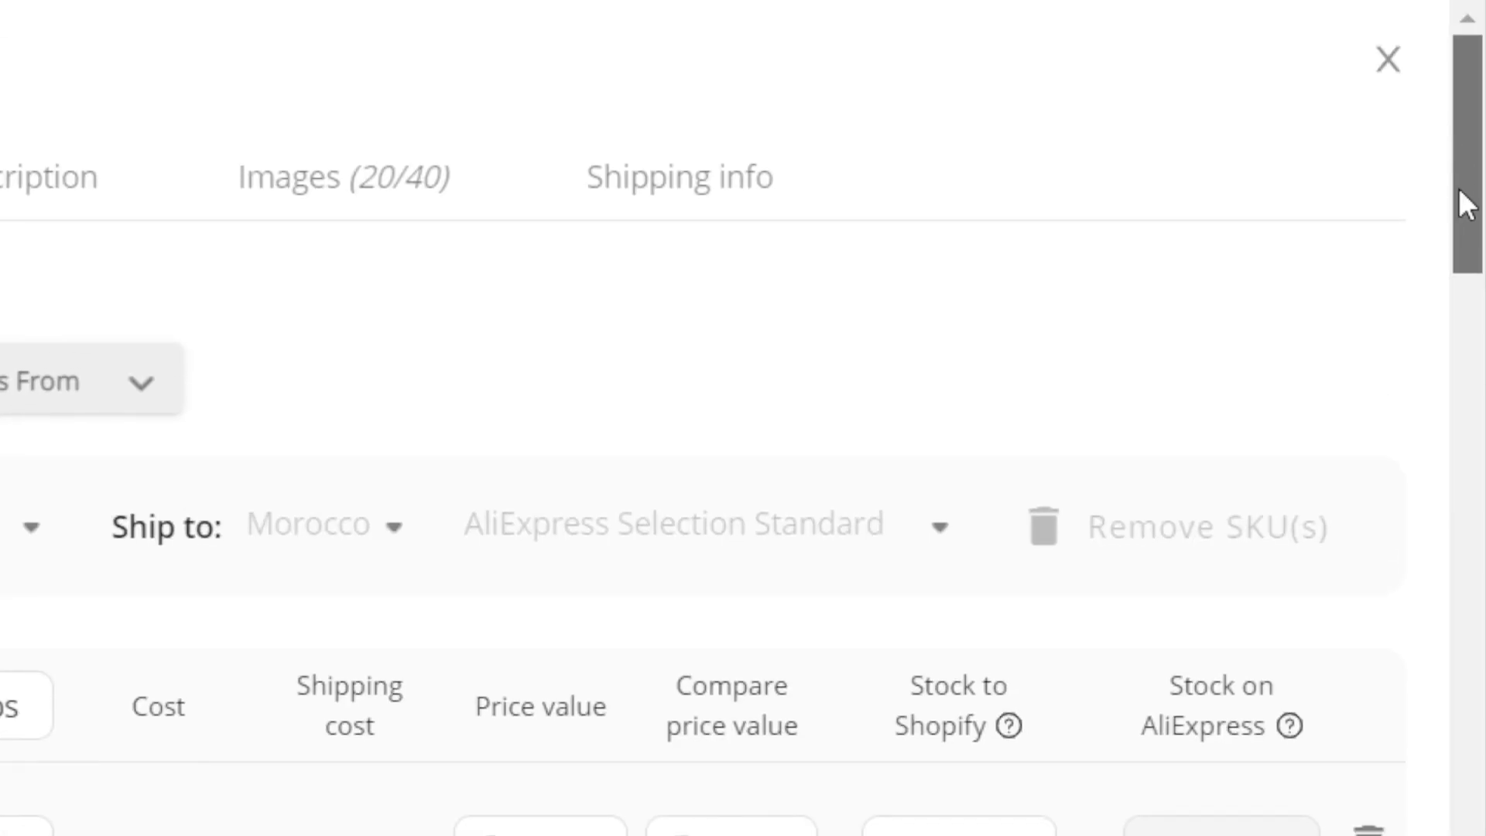
drag(1459, 199, 1450, 108)
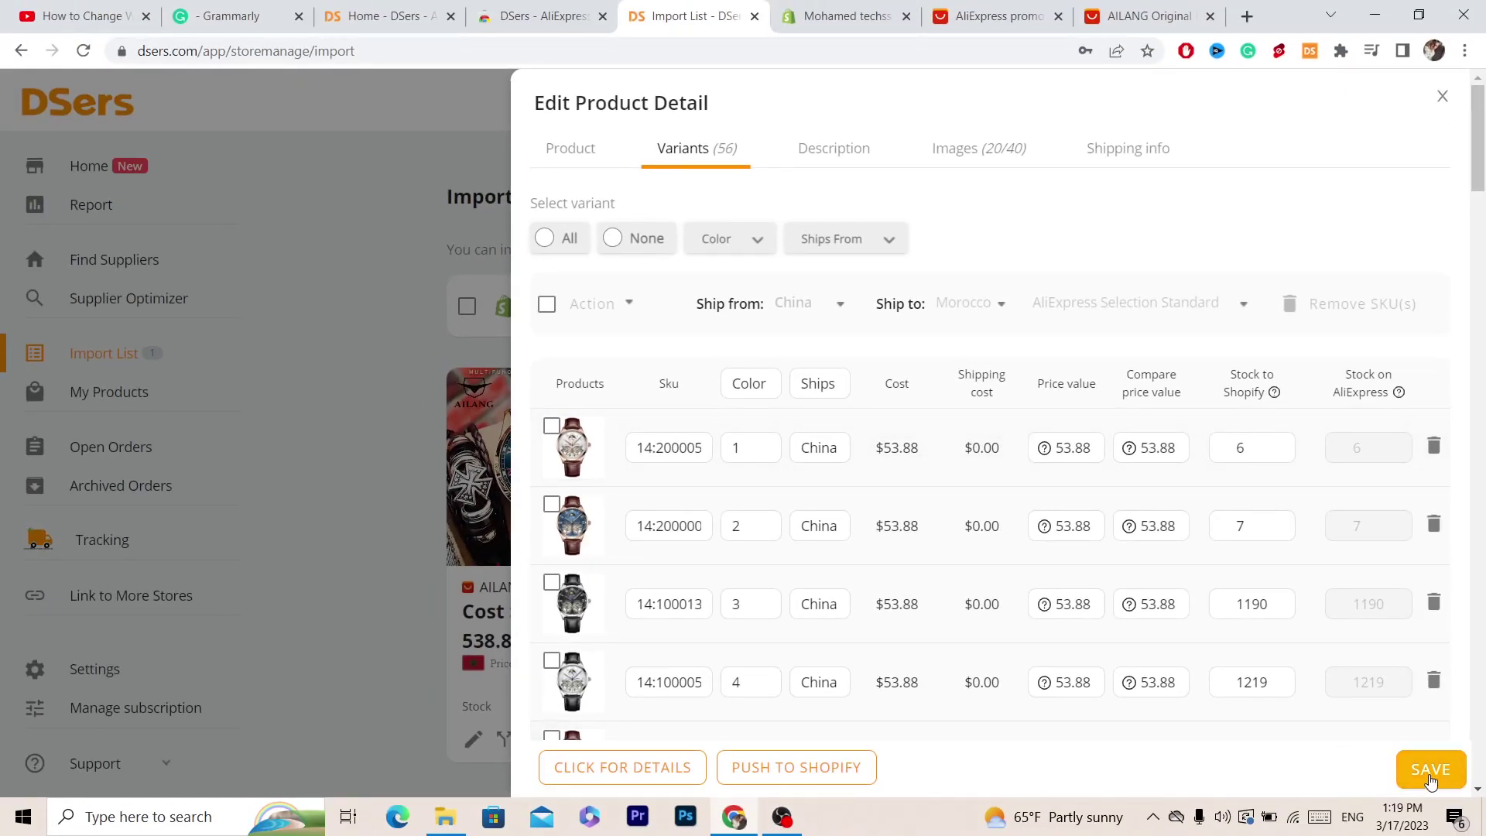
Save the AILANG watch edits and push it to the like-the-video Shopify store
click(1429, 776)
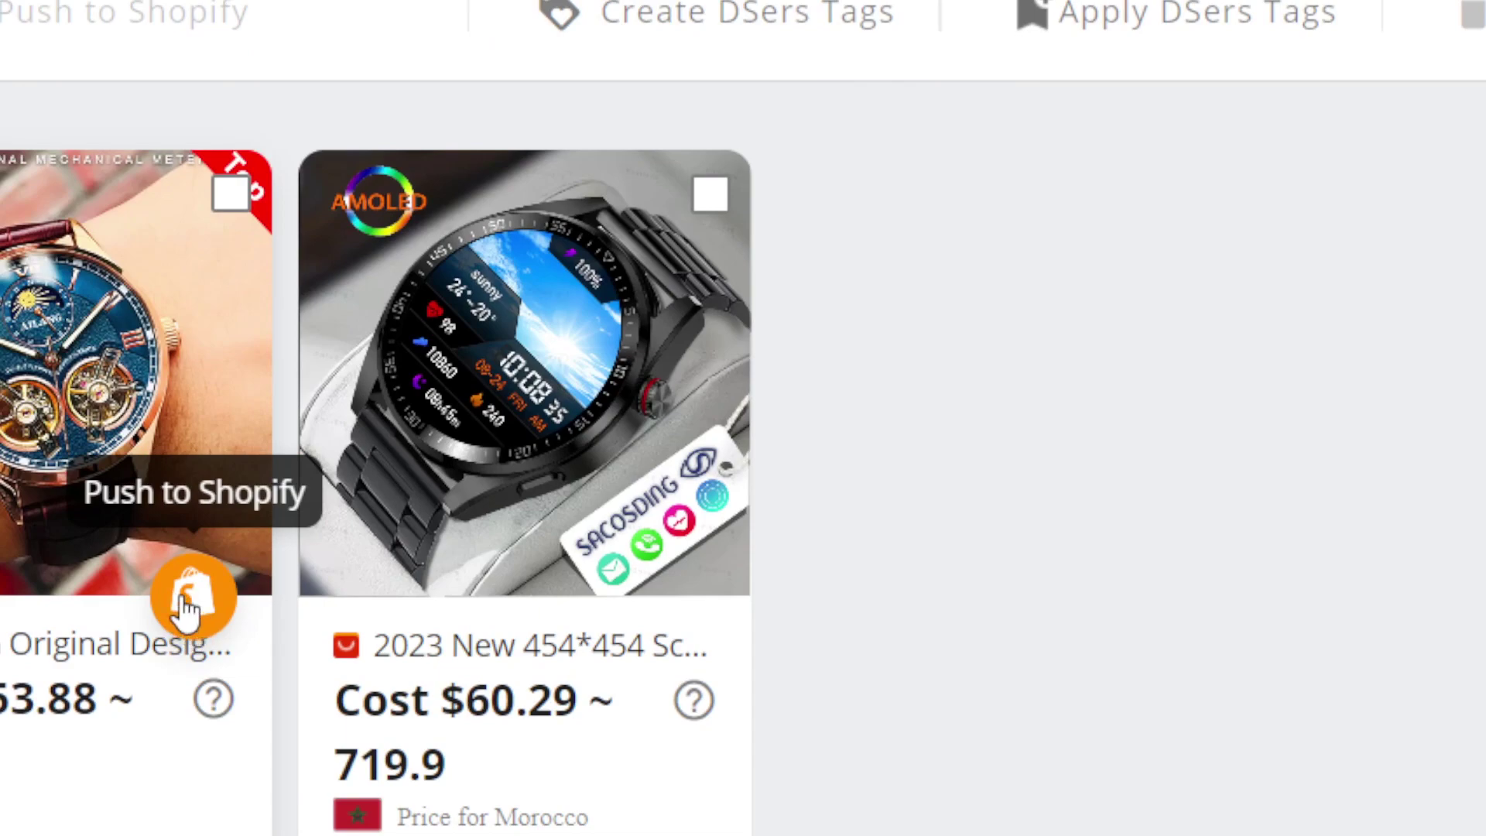
click(185, 608)
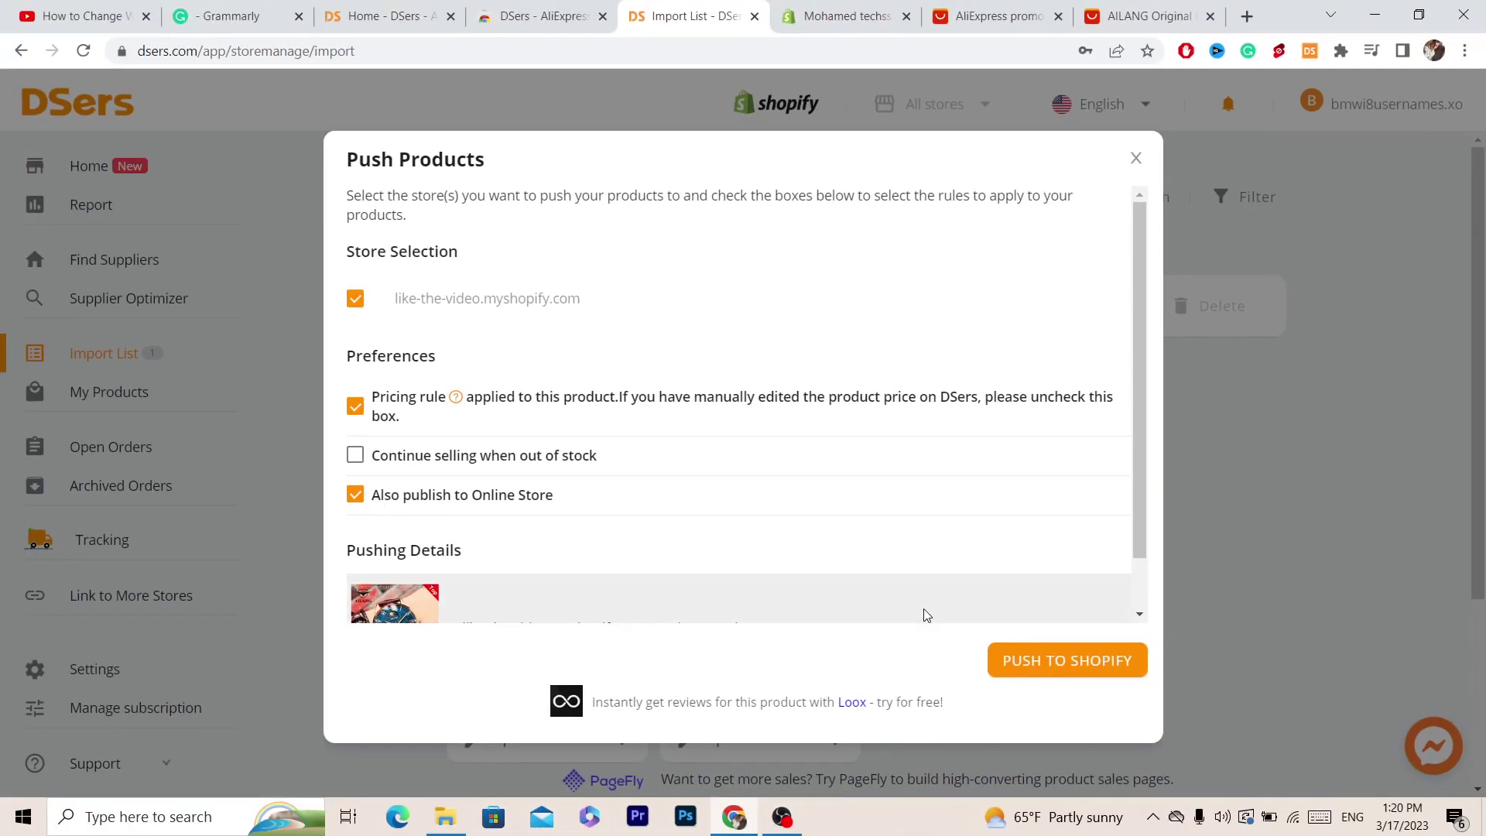
click(1066, 664)
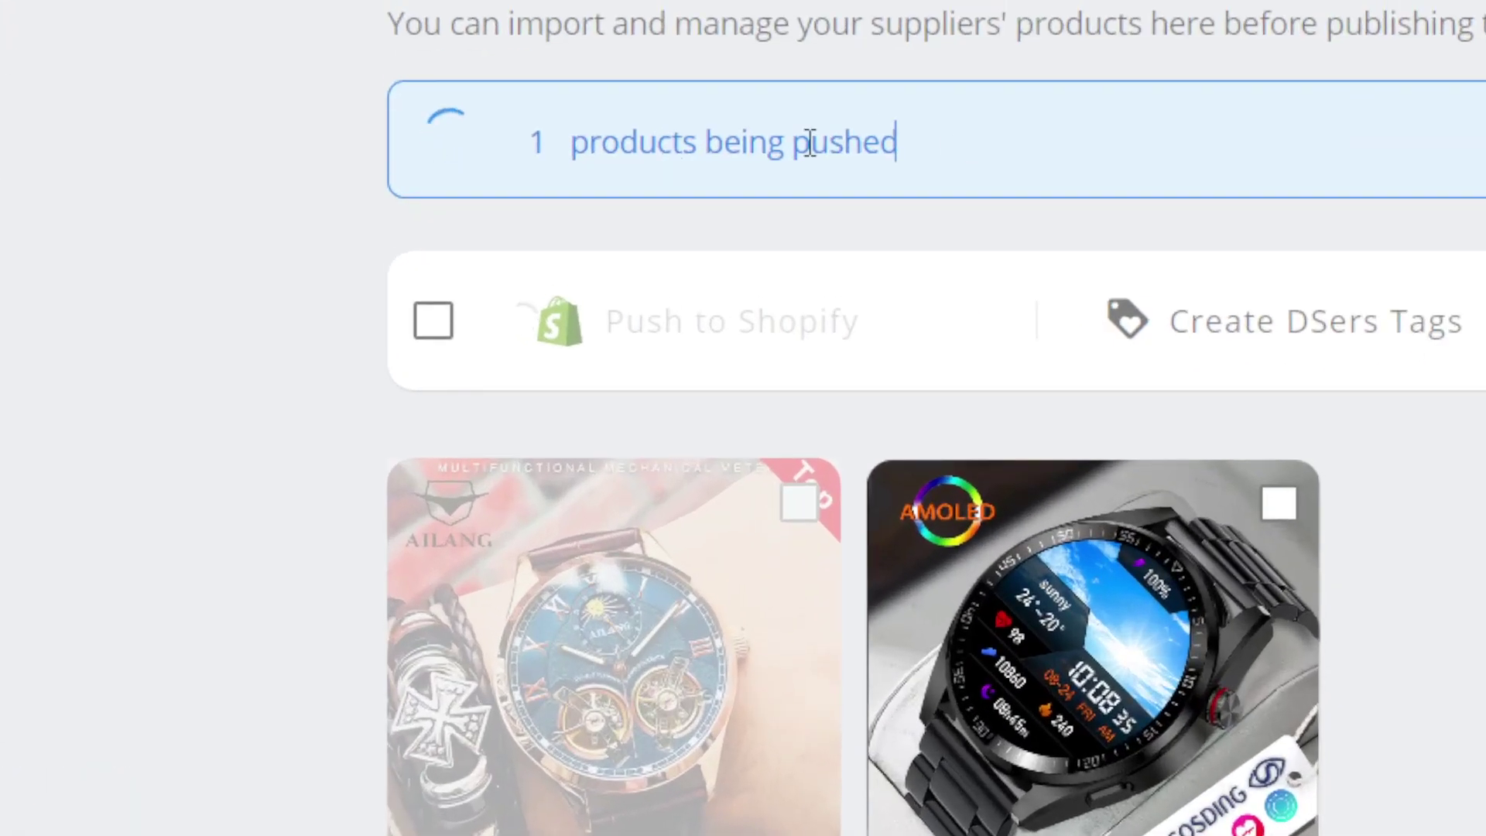
drag(674, 302, 488, 297)
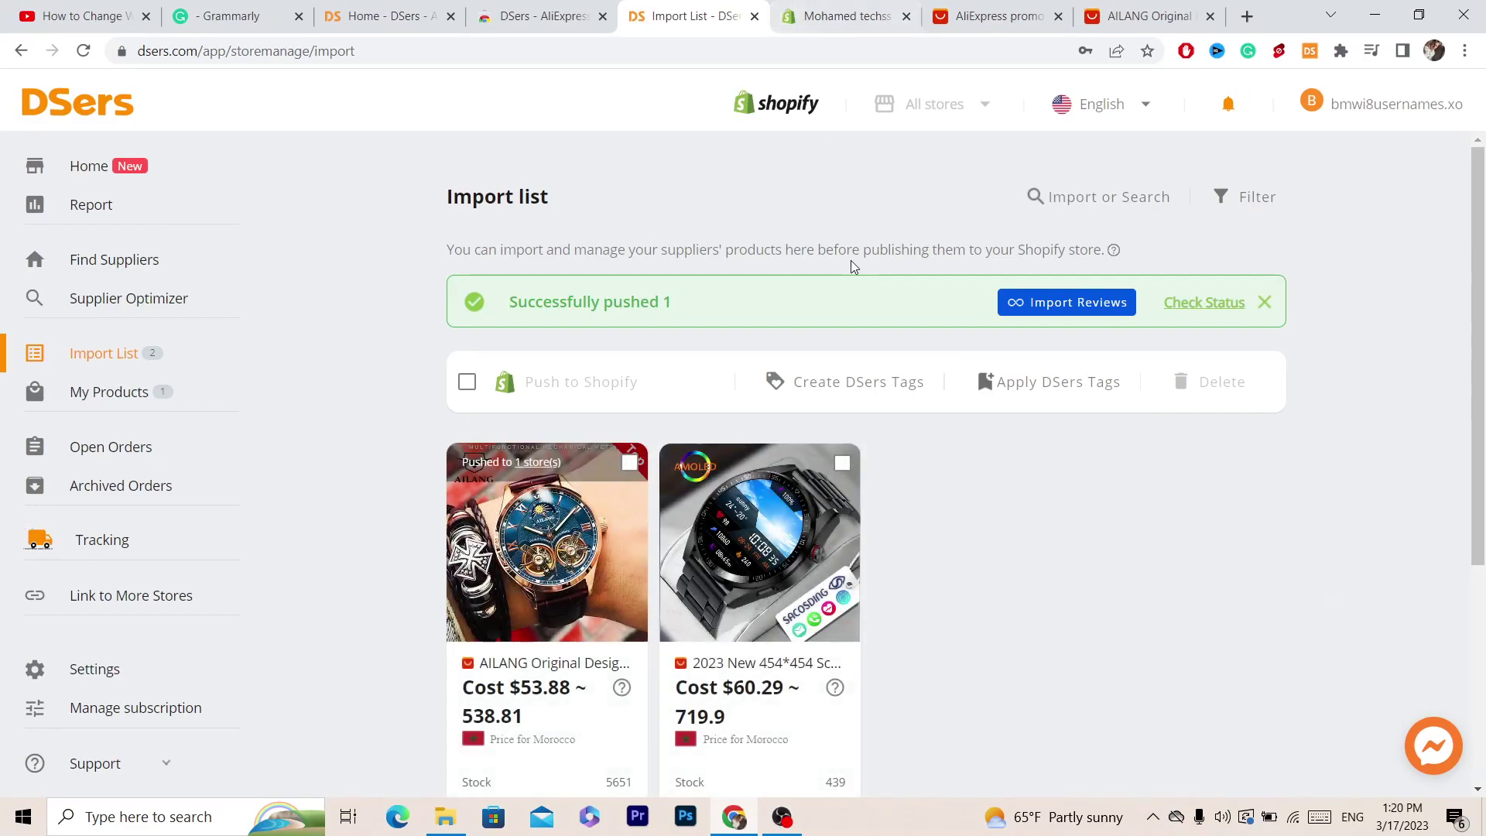
In the Shopify admin tab, close Settings and reload the Products list
click(938, 6)
click(847, 15)
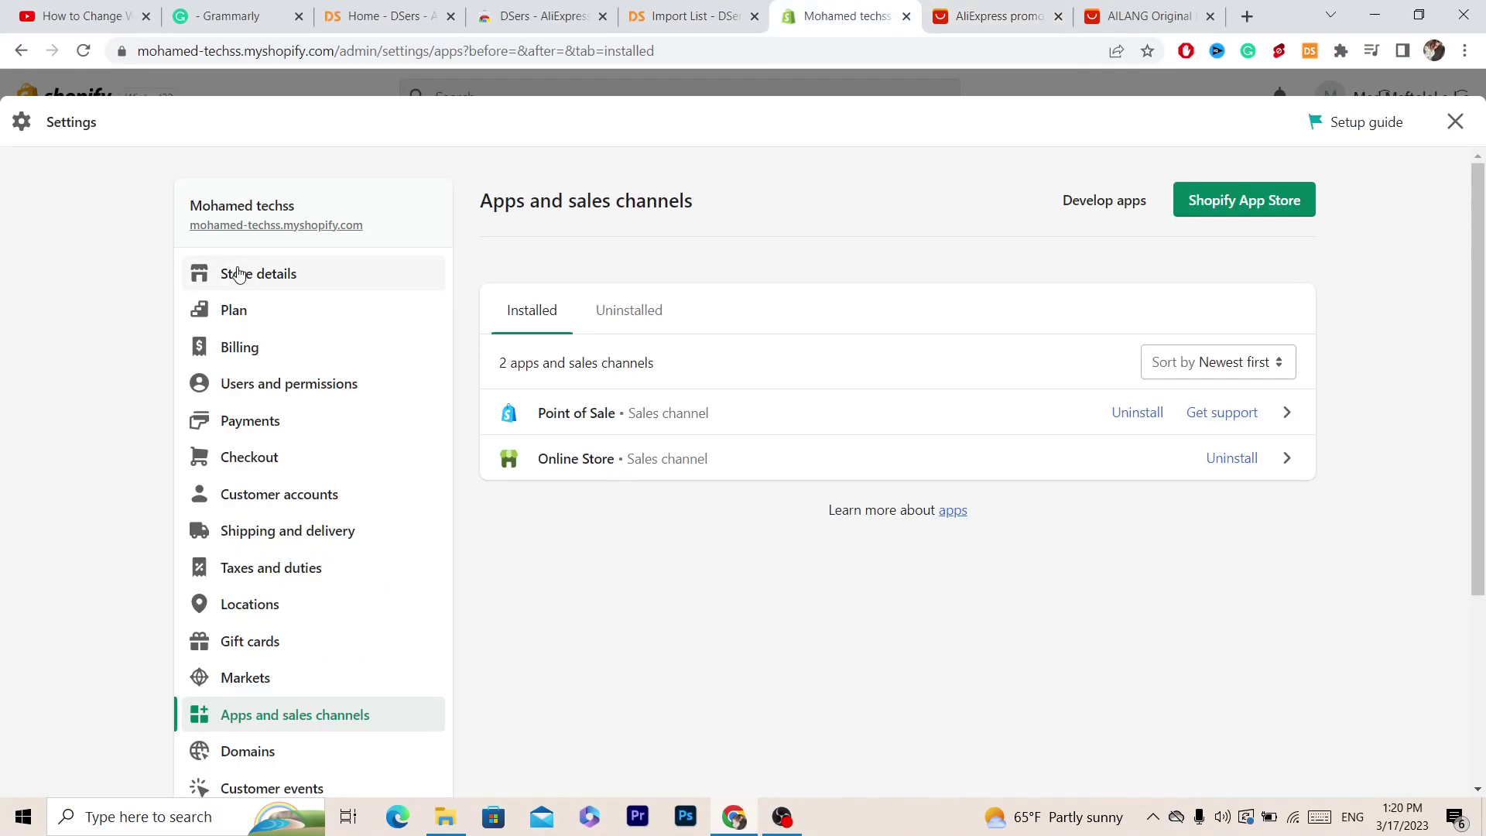
click(1455, 118)
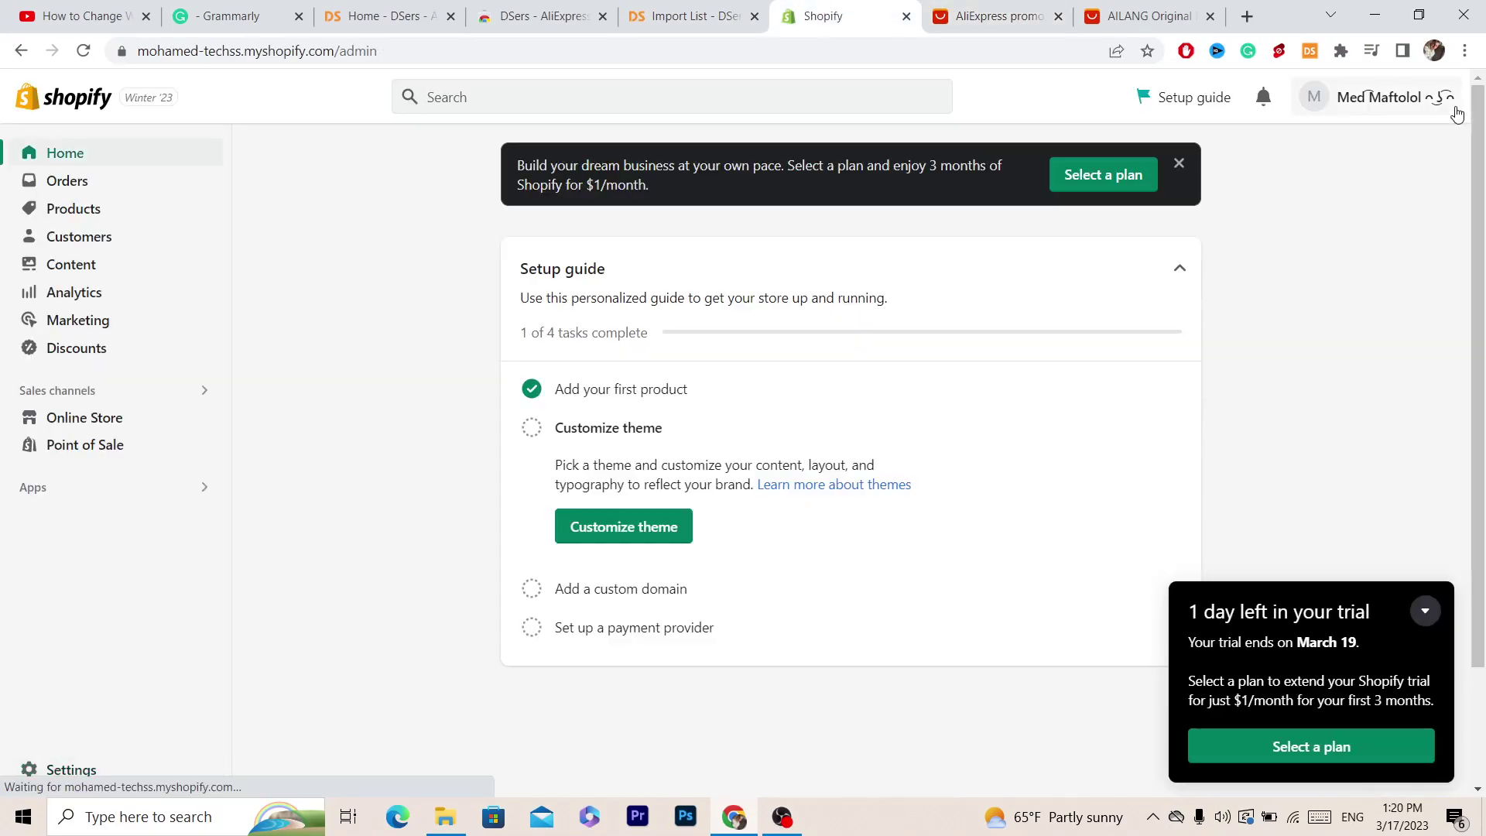
click(89, 215)
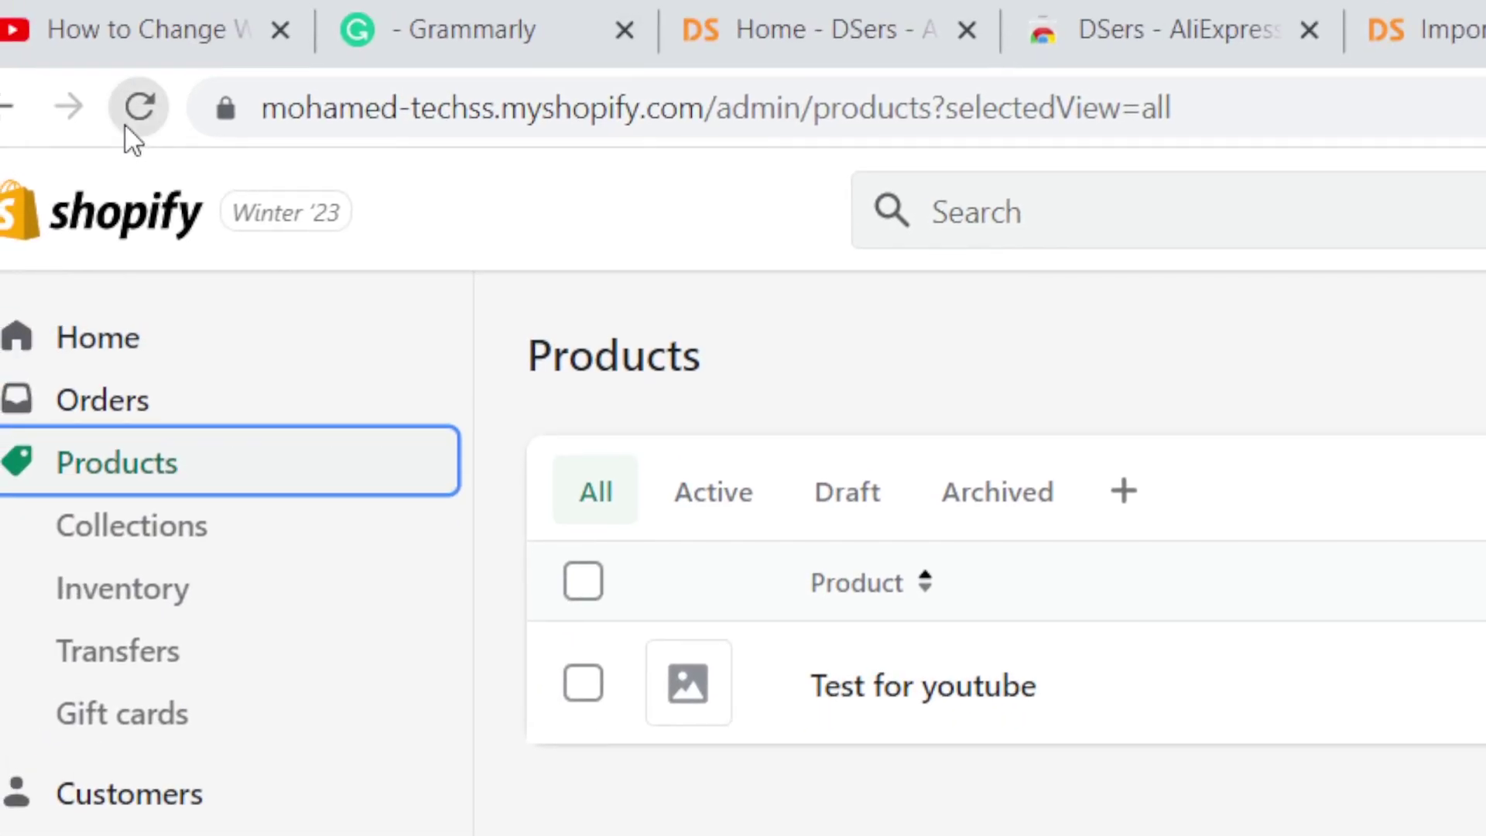
click(134, 115)
Dismiss the setup guide panel and reload the Products list again
click(1360, 131)
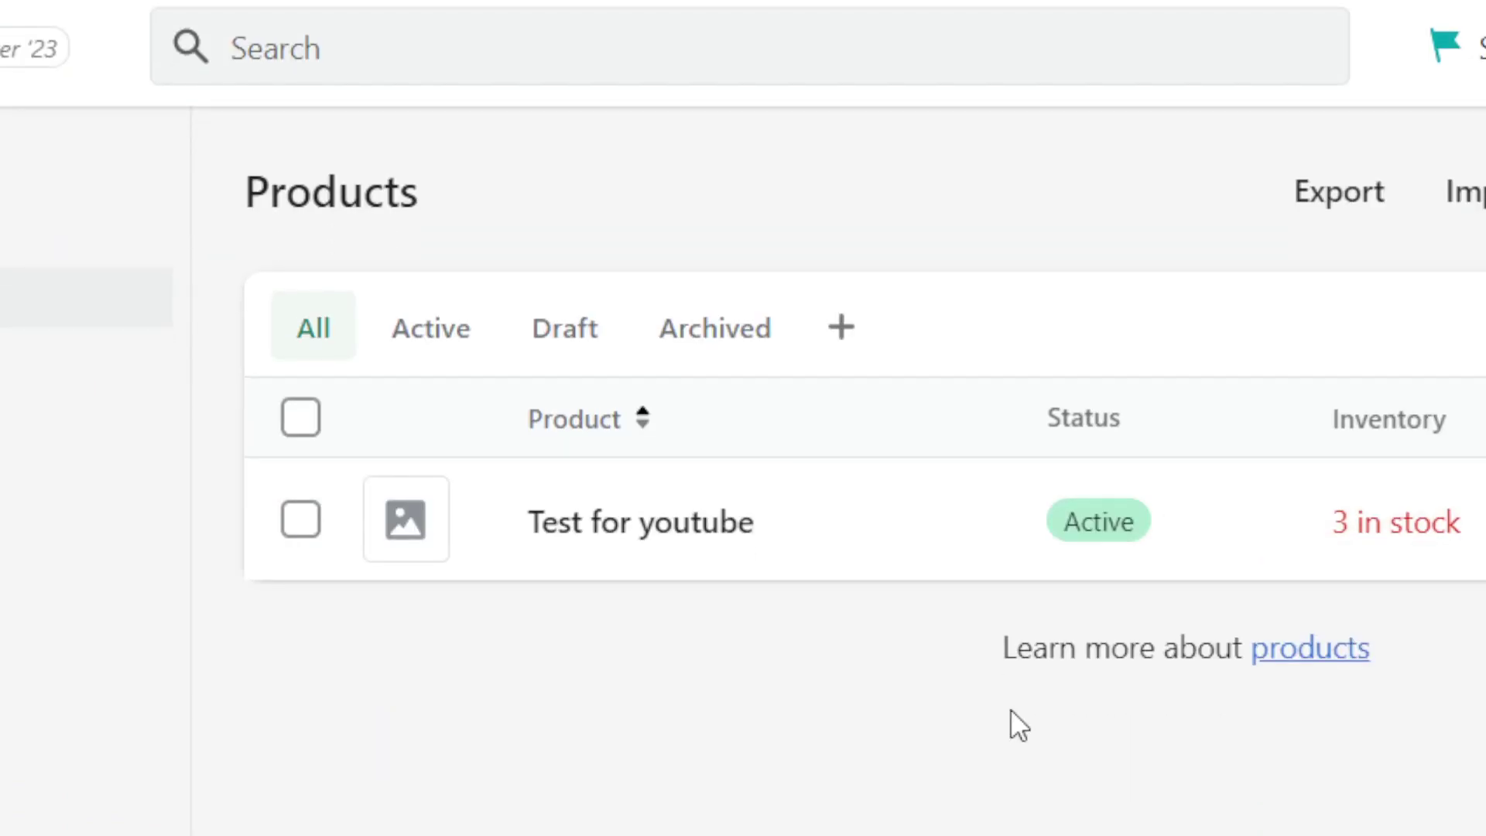
click(1462, 219)
click(1408, 130)
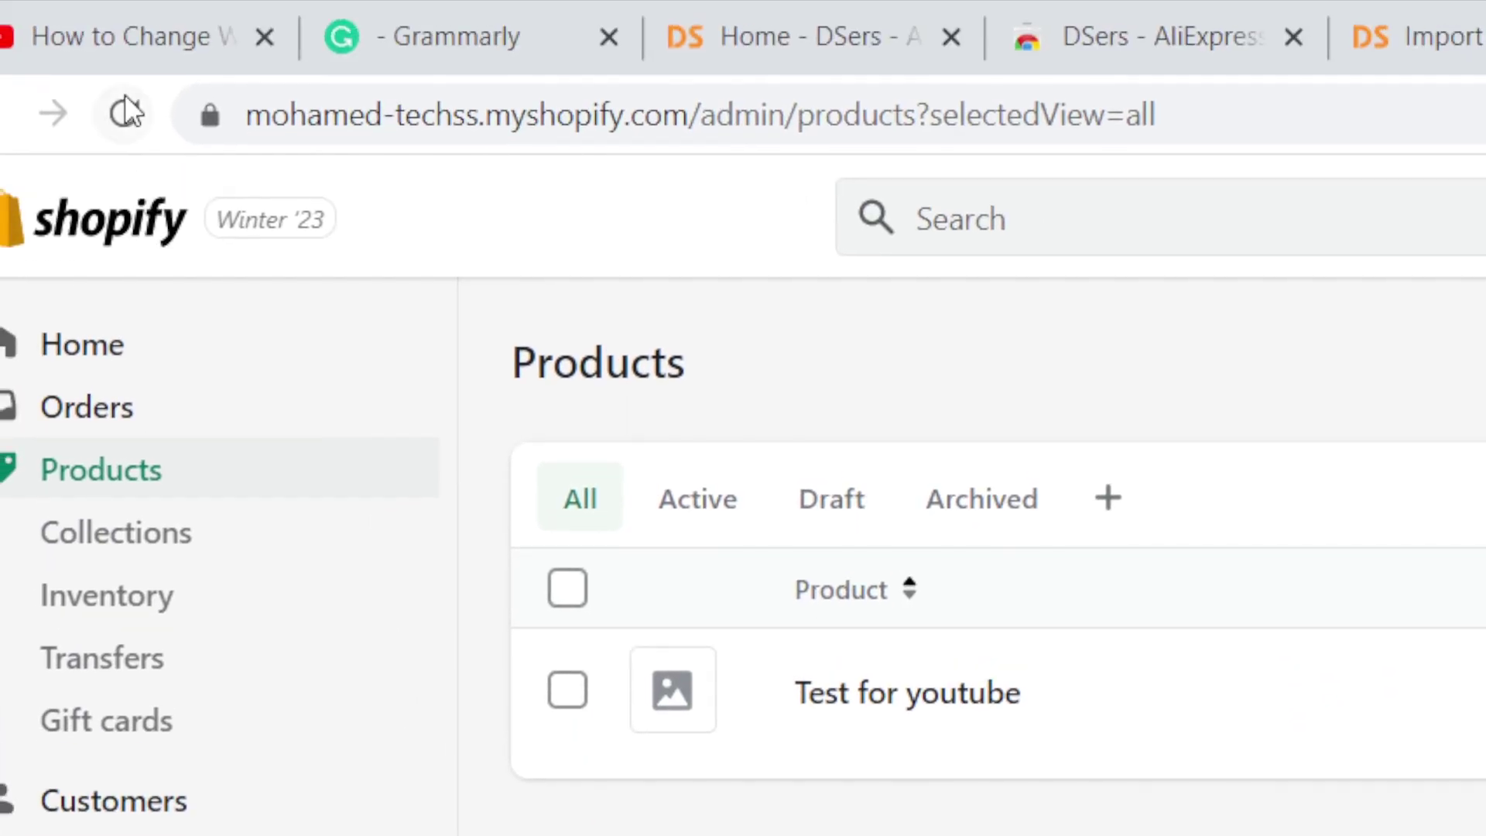
click(123, 108)
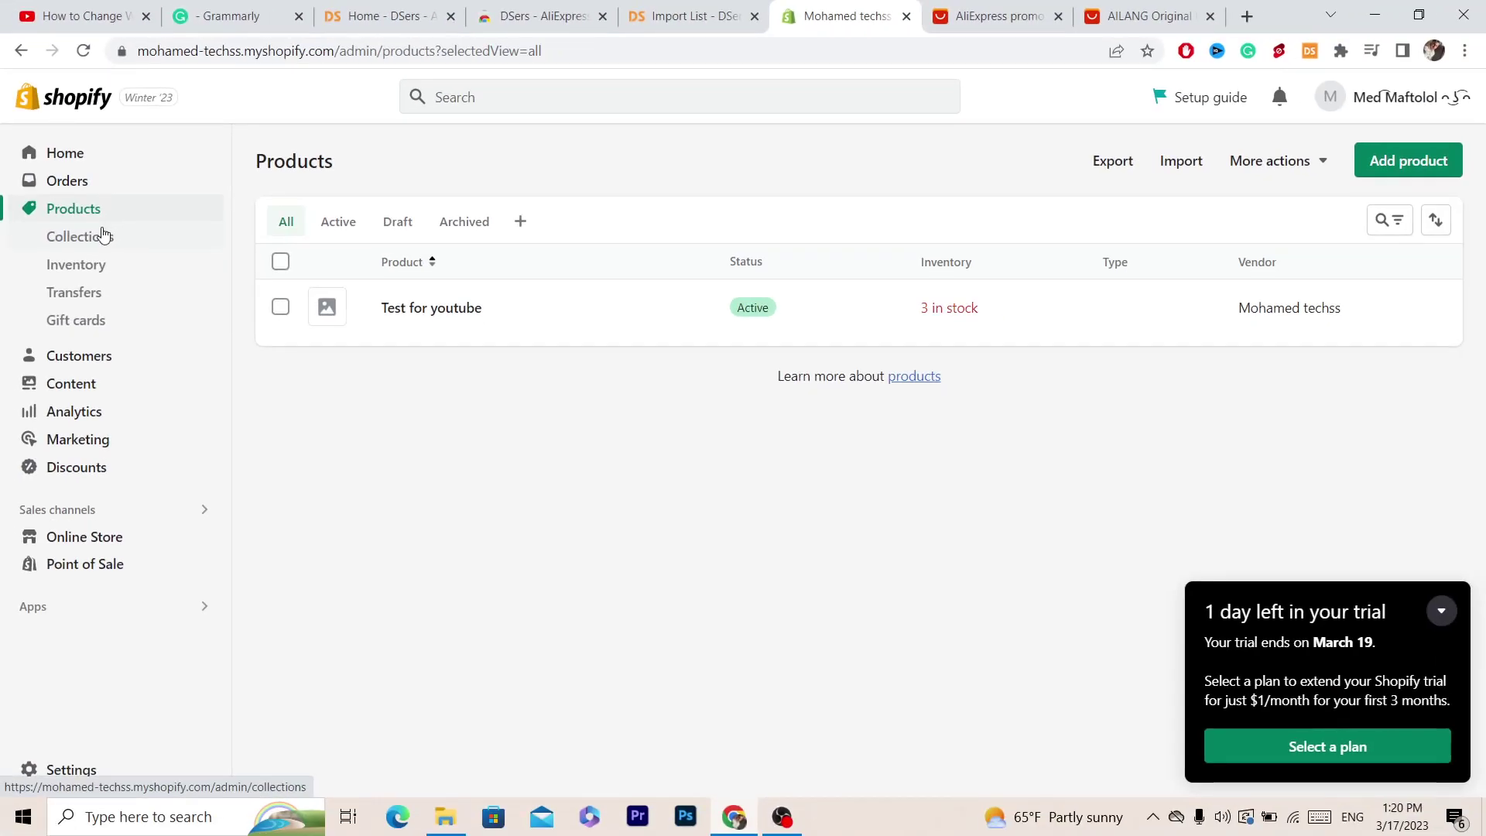
Visit Collections and the reloaded admin home, then return to Products
click(103, 235)
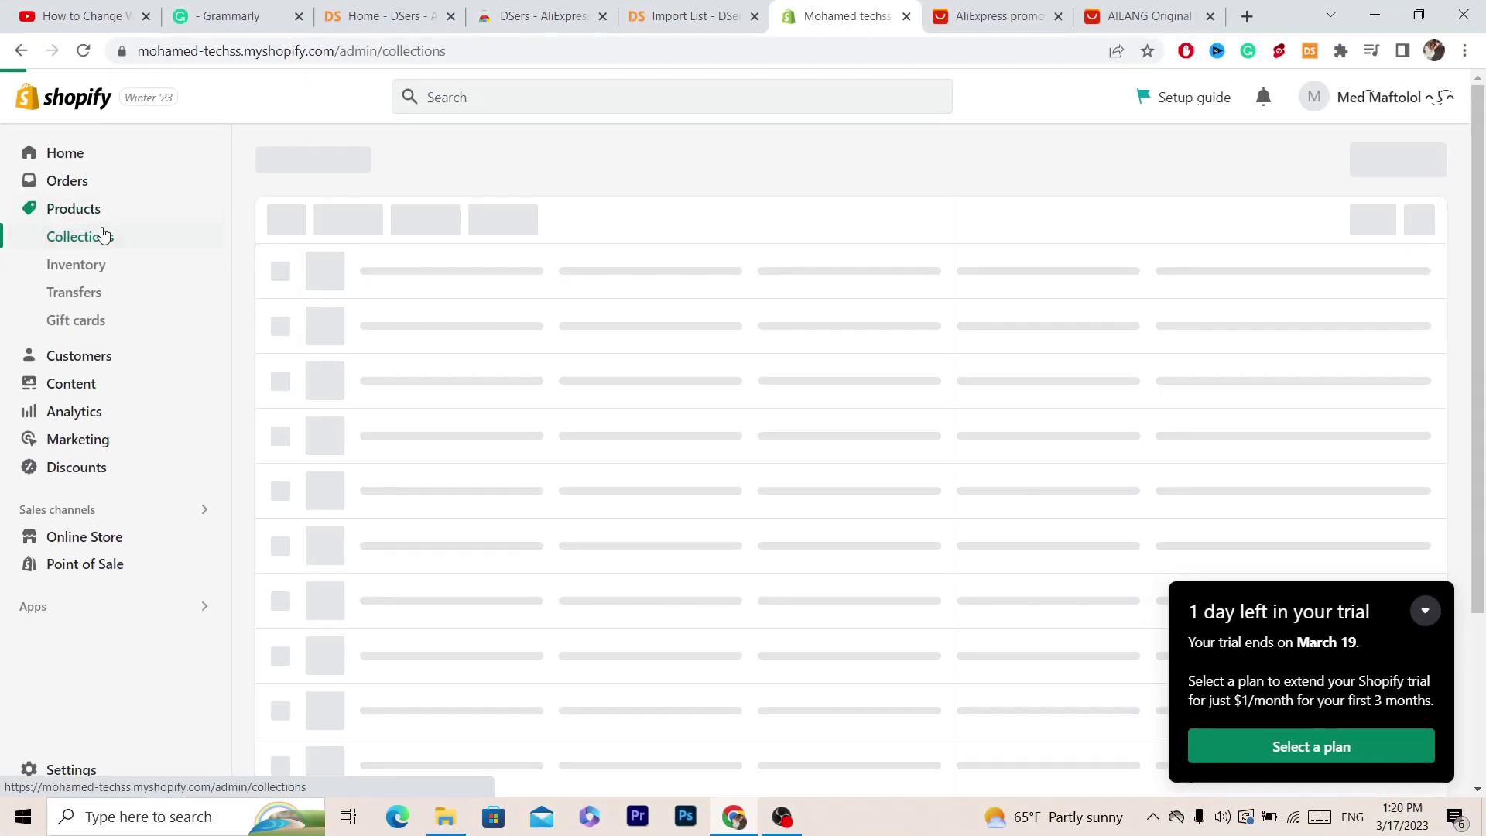
click(78, 153)
click(91, 51)
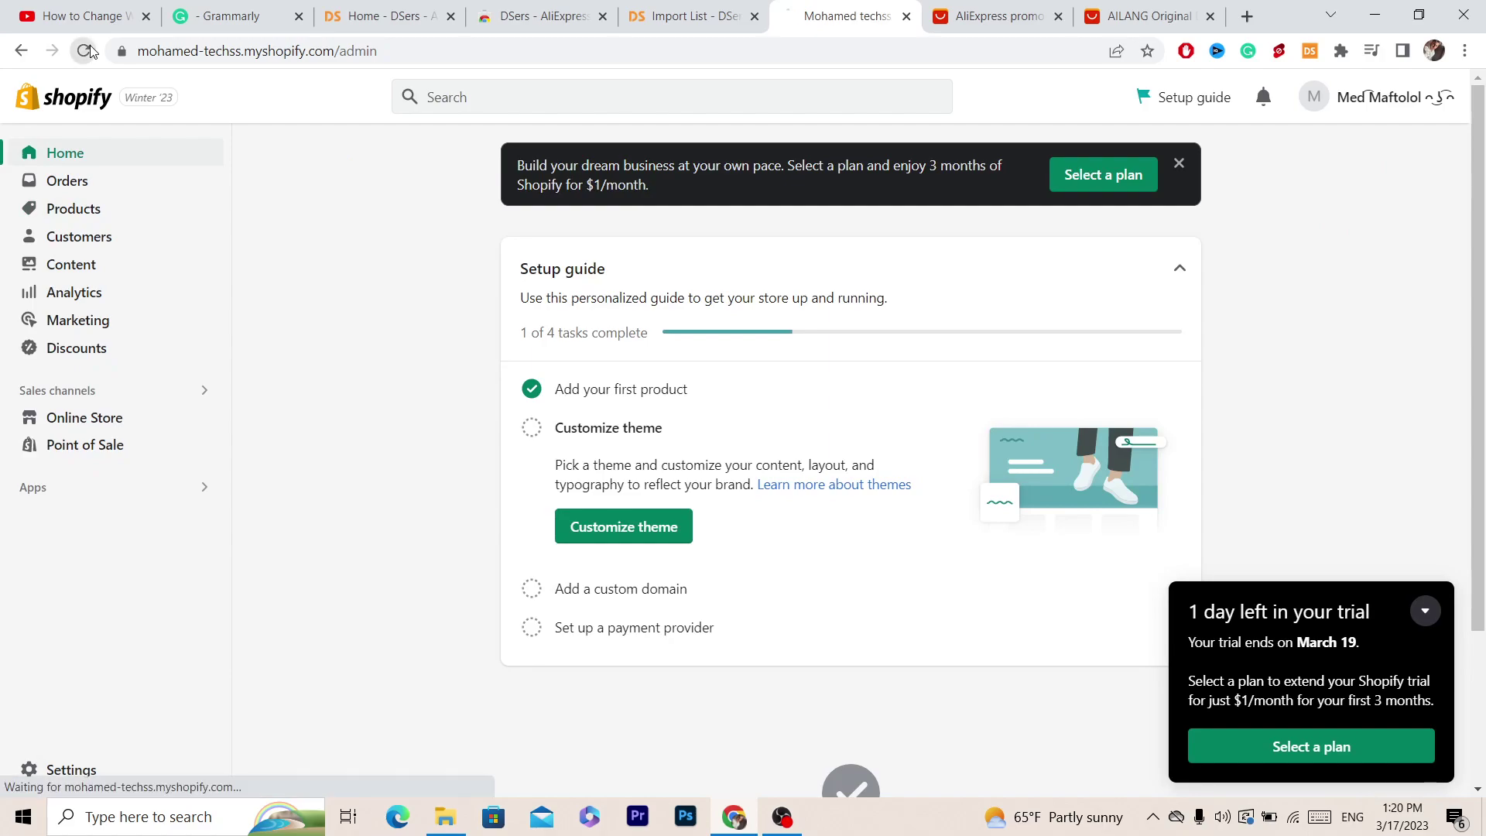
click(74, 209)
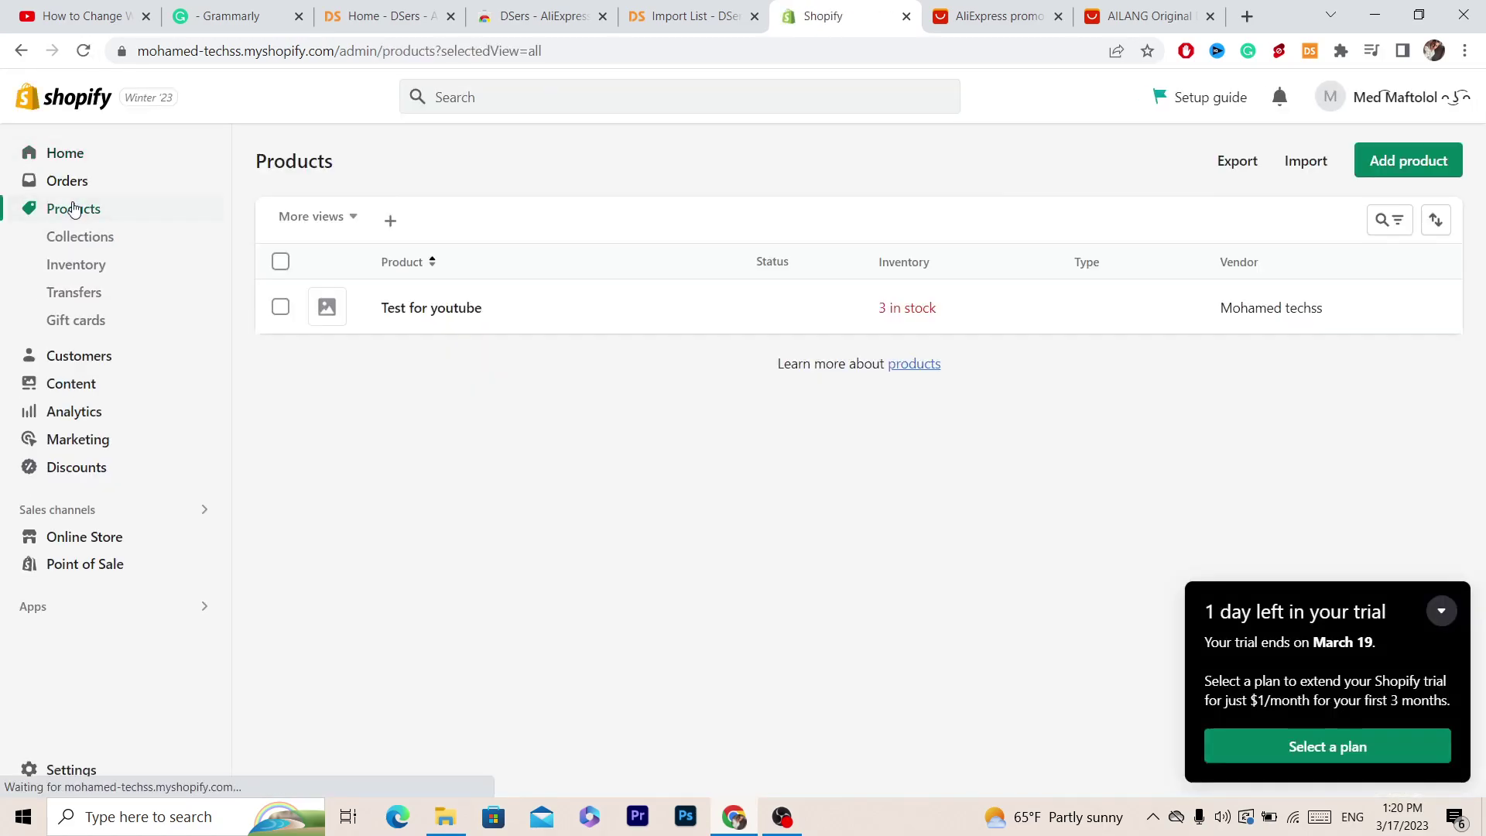